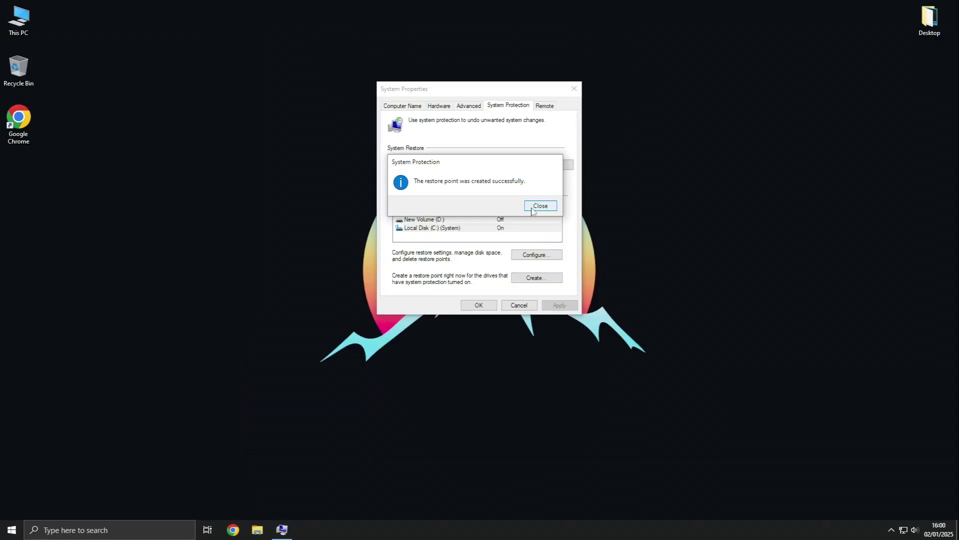
- Dismiss the restore point message and close System Properties
{"action": "left_click", "coordinate": [541, 205]}
{"action": "left_click", "coordinate": [574, 88]}
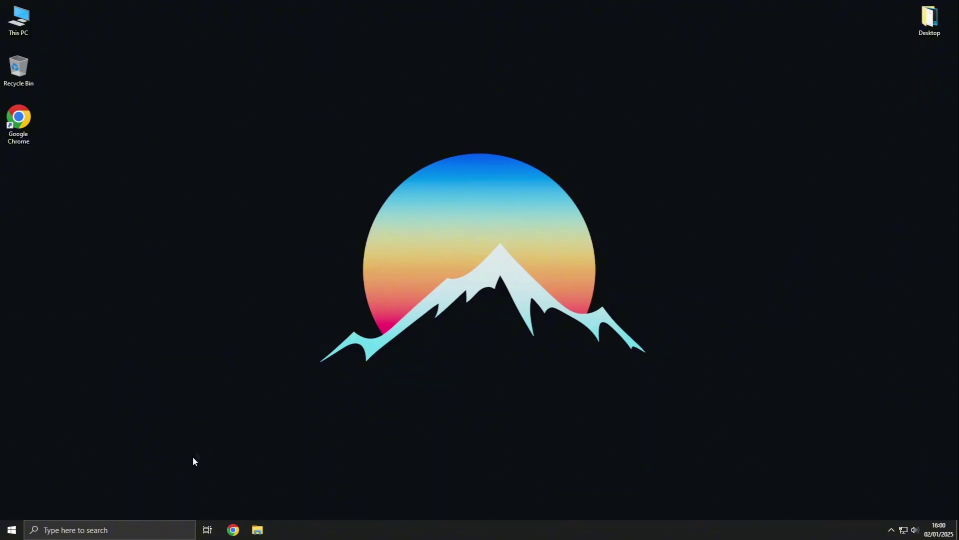
- Find the Game Mode settings with a search for "game mode" and make sure Game Mode is on
{"action": "left_click", "coordinate": [142, 527]}
{"action": "type", "text": "gam"}
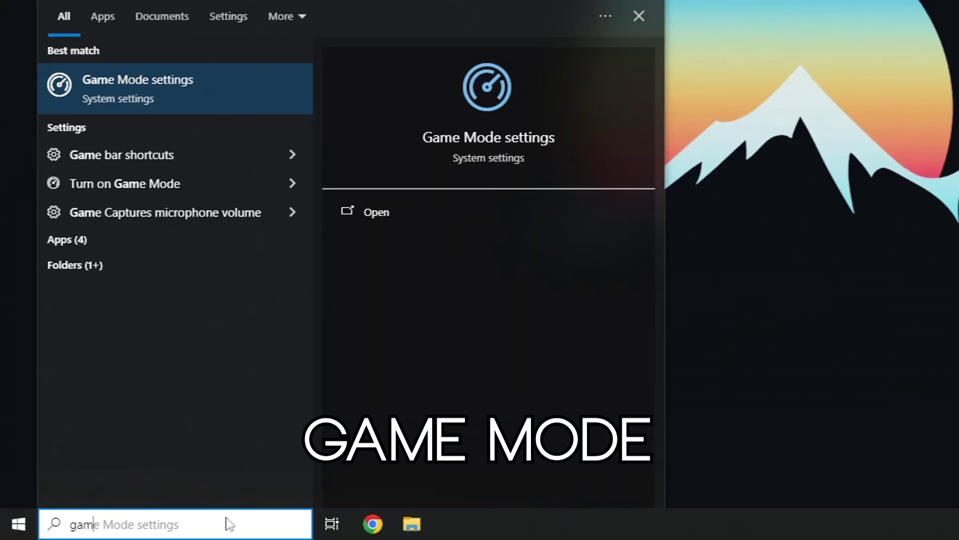
{"action": "type", "text": "e mode"}
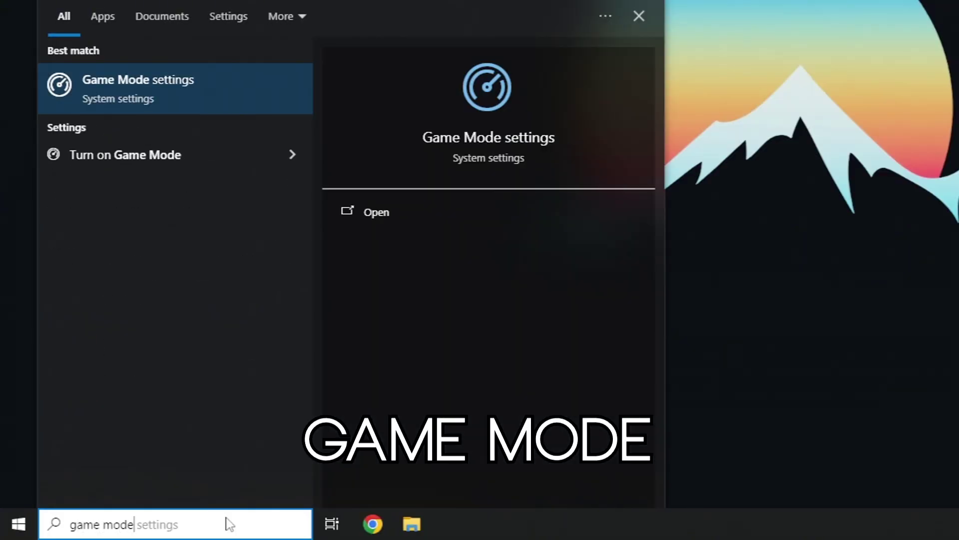
{"action": "left_click", "coordinate": [257, 95]}
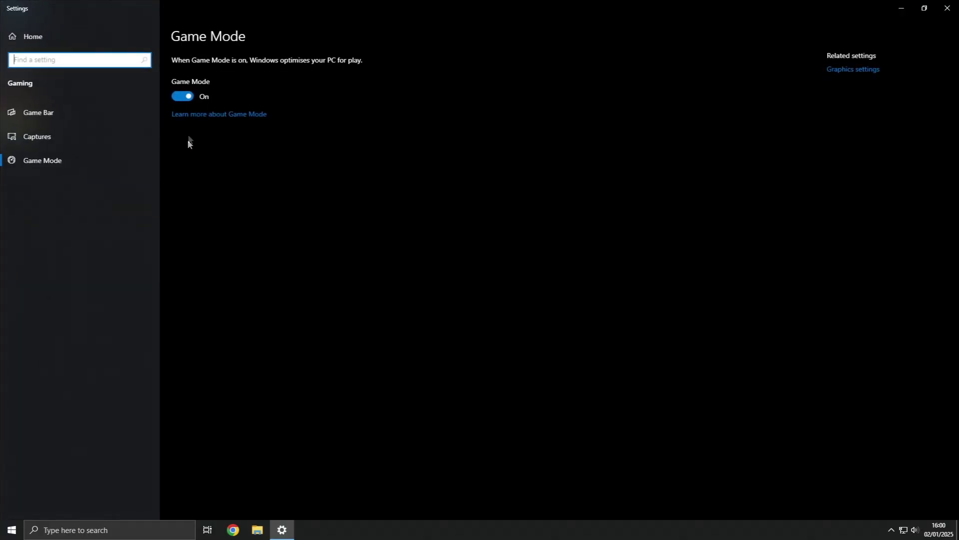
{"action": "left_click", "coordinate": [183, 96]}
{"action": "left_click", "coordinate": [182, 97]}
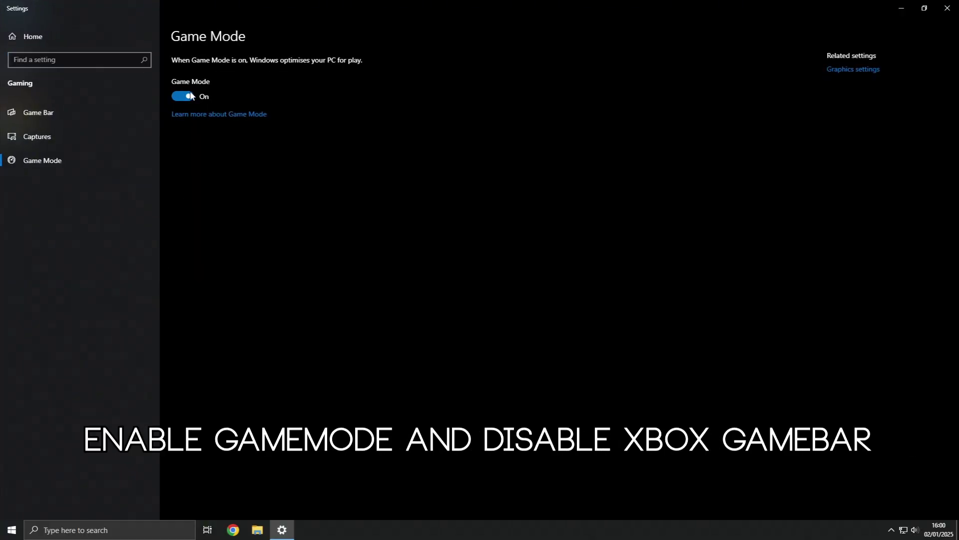
- Make sure Game Bar is turned off, and return to the Game Mode settings
{"action": "left_click", "coordinate": [78, 113]}
{"action": "left_click", "coordinate": [181, 115]}
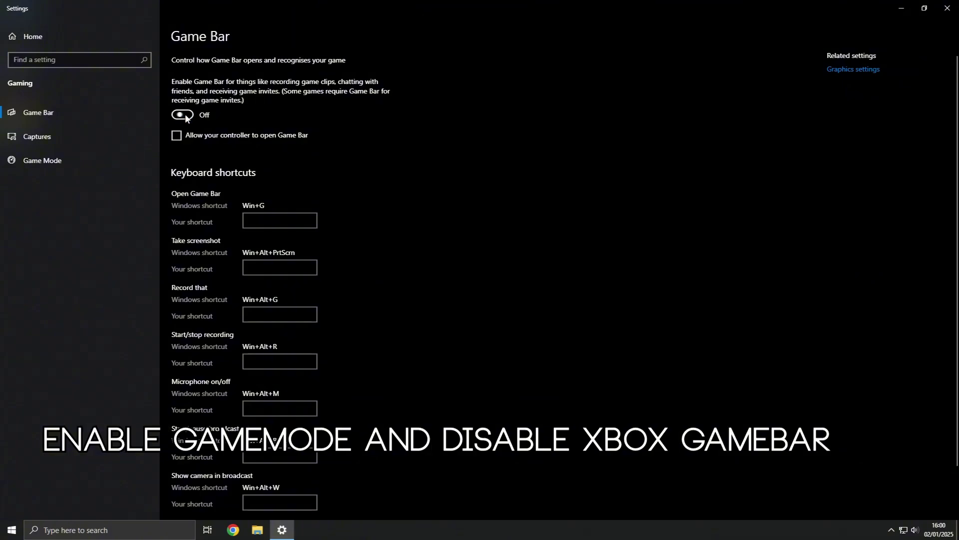
{"action": "left_click", "coordinate": [83, 155]}
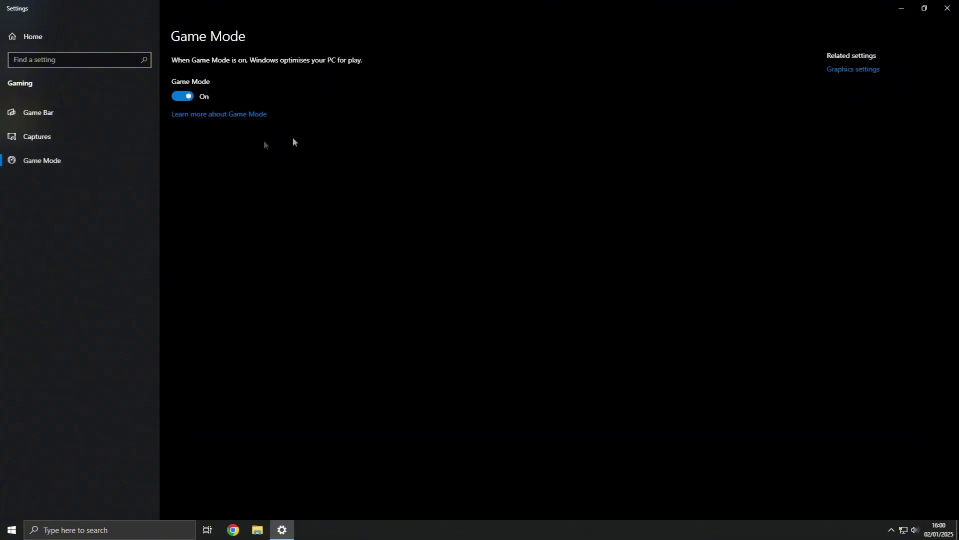
- Add RobloxPlayerLauncher.exe from the Roblox version folder as a desktop app in the graphics performance preferences
{"action": "left_click", "coordinate": [840, 70]}
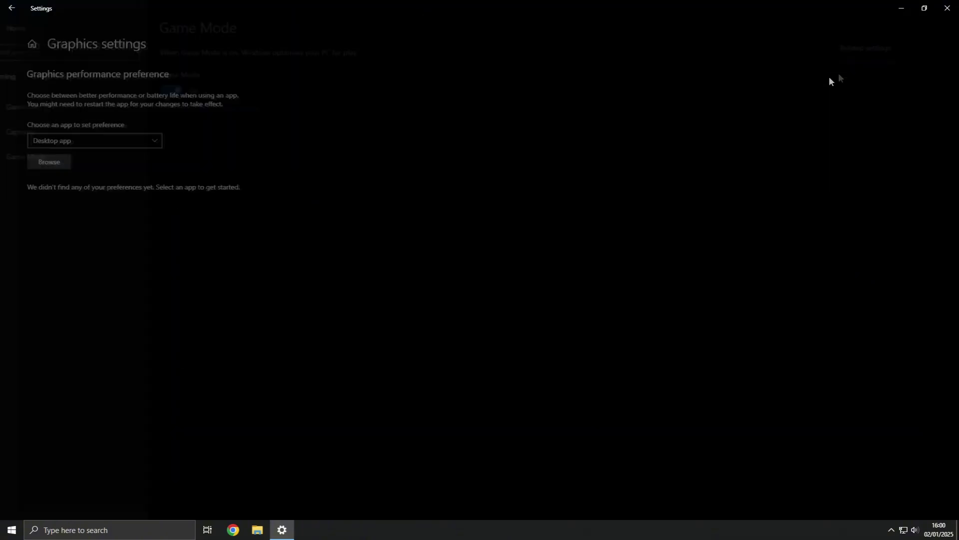
{"action": "left_click", "coordinate": [32, 161]}
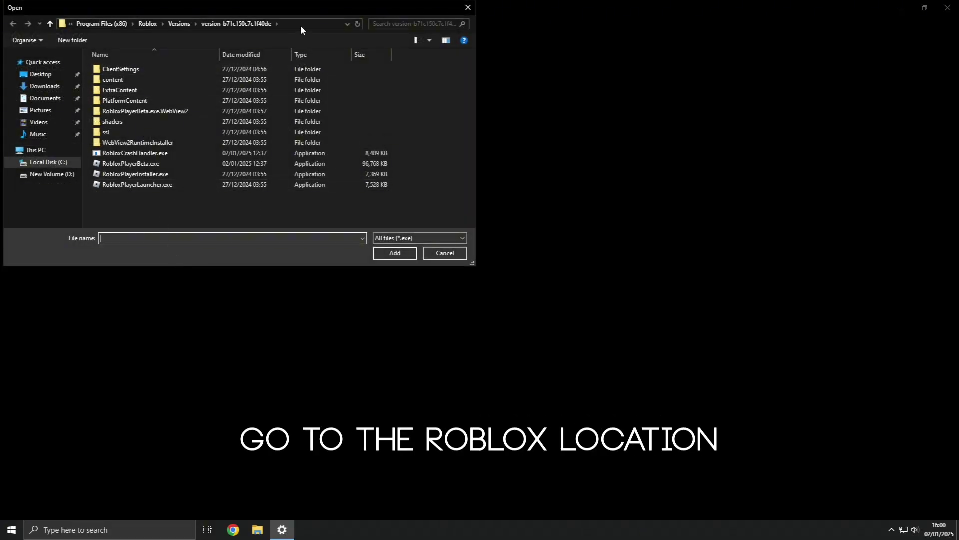
{"action": "left_click", "coordinate": [215, 24]}
{"action": "left_click", "coordinate": [171, 209]}
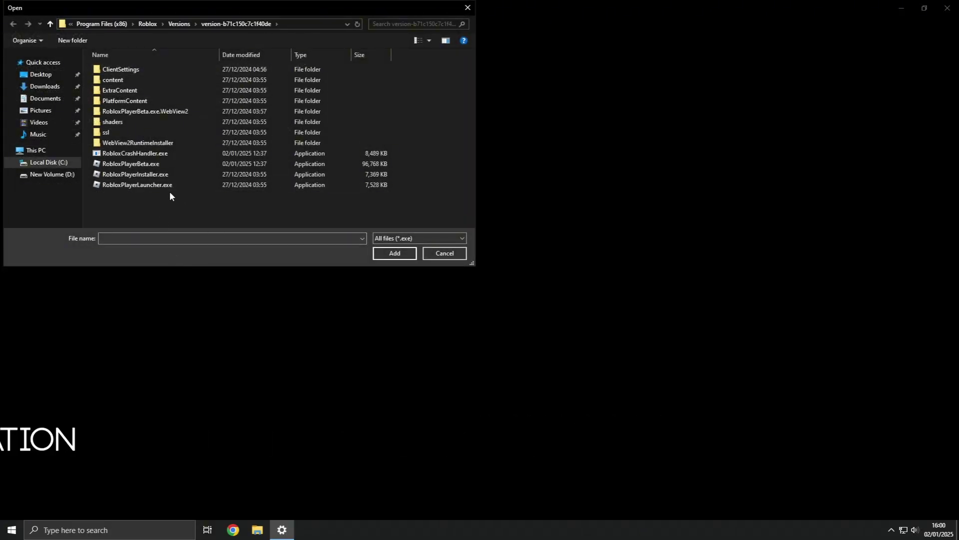
{"action": "left_click", "coordinate": [123, 186]}
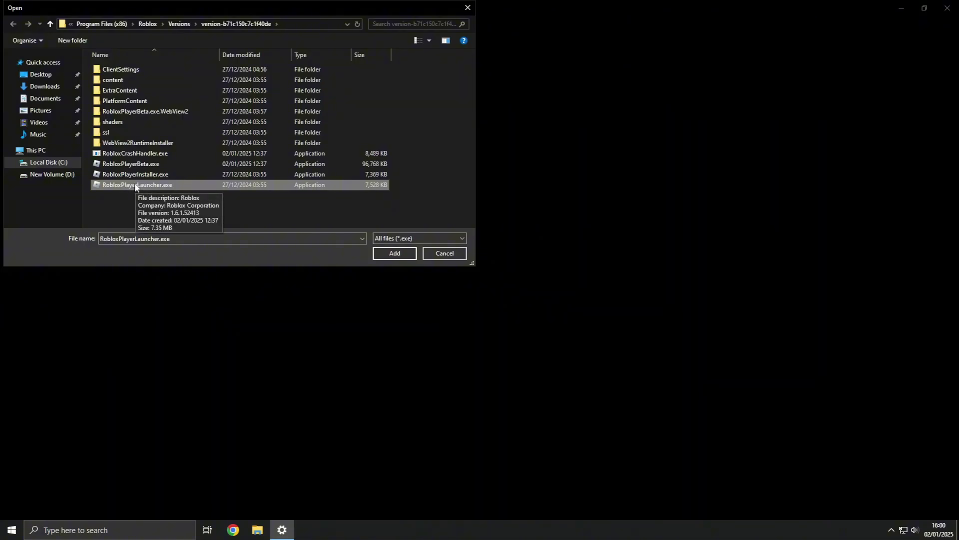
{"action": "left_click", "coordinate": [397, 250]}
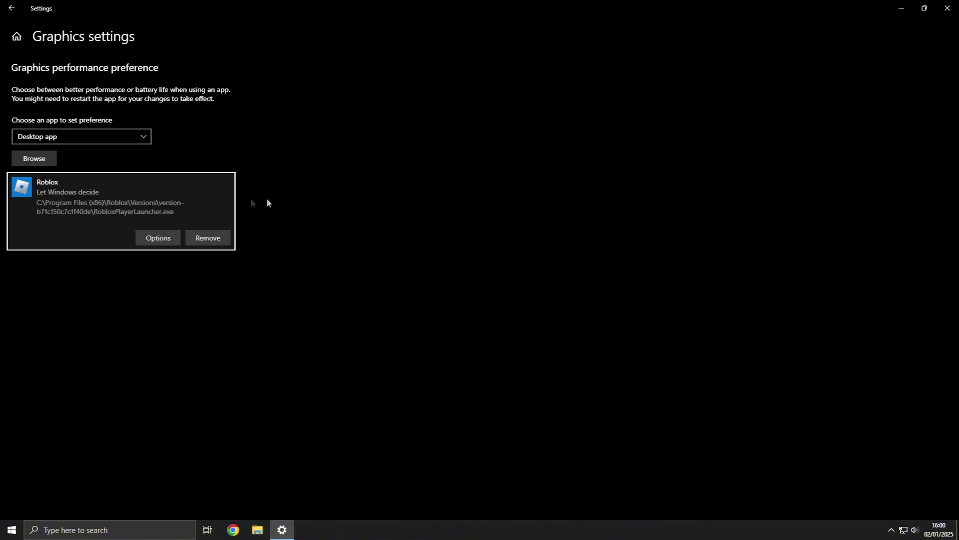
- Set Roblox's graphics preference to High performance, save it, and close Settings
{"action": "left_click", "coordinate": [156, 237]}
{"action": "left_click", "coordinate": [257, 301]}
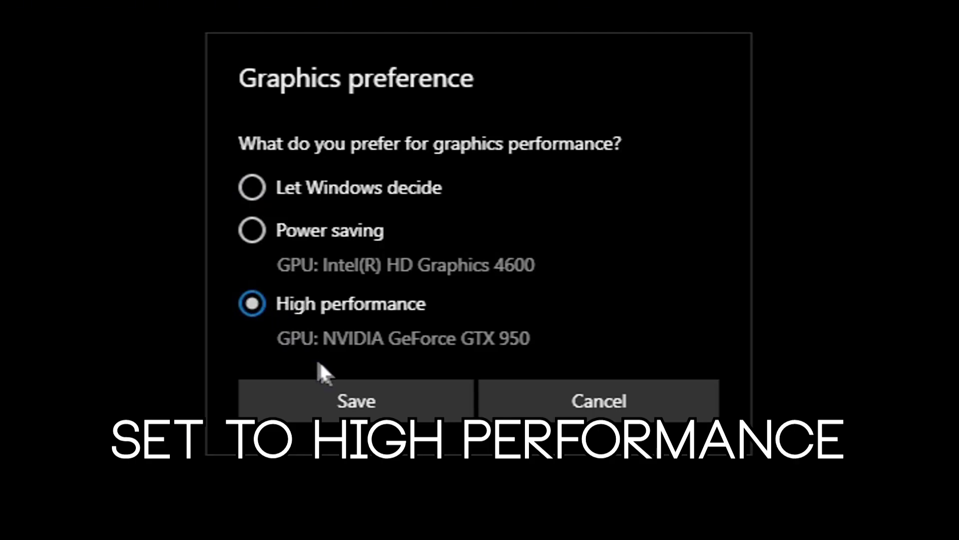
{"action": "left_click", "coordinate": [328, 389]}
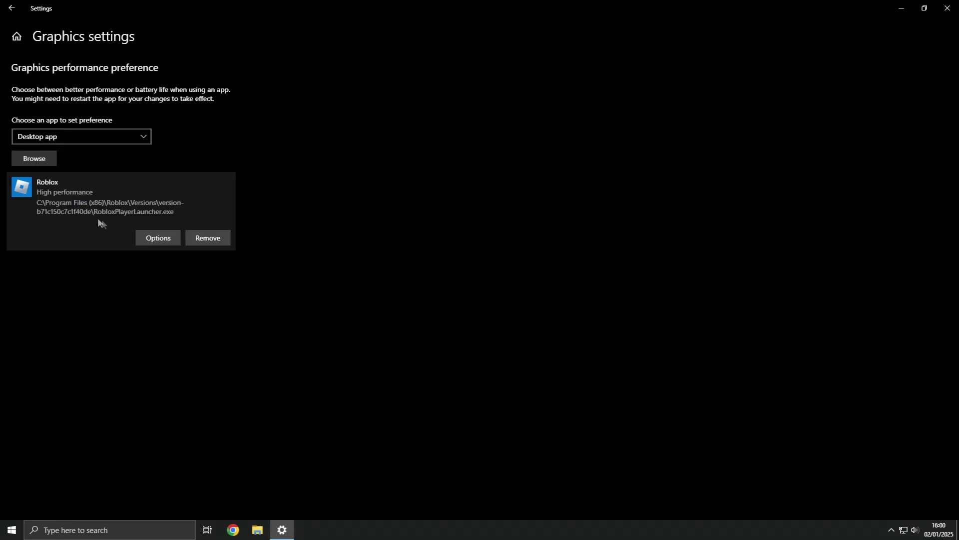
{"action": "left_click", "coordinate": [947, 7]}
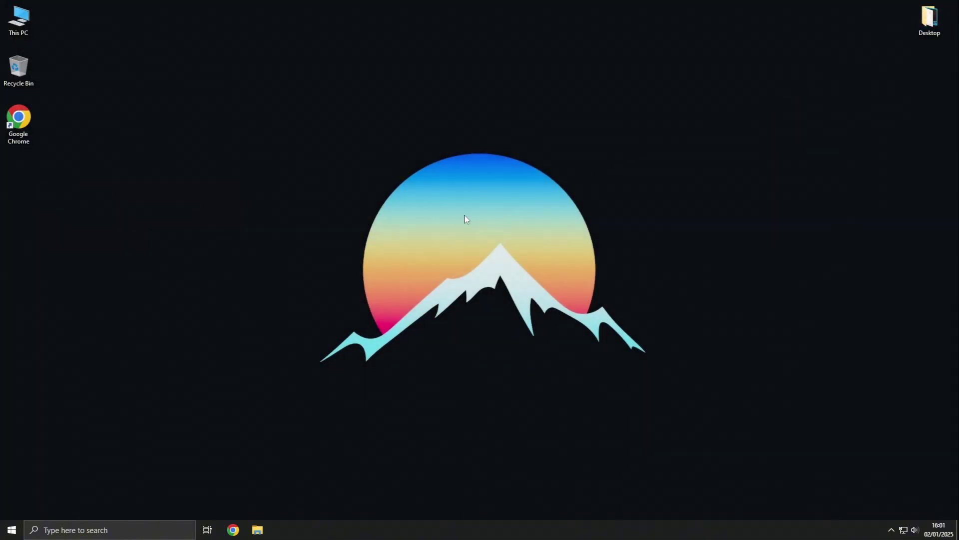
- Find the Background apps settings, make sure apps cannot run in the background, and close Settings
{"action": "left_click", "coordinate": [119, 527]}
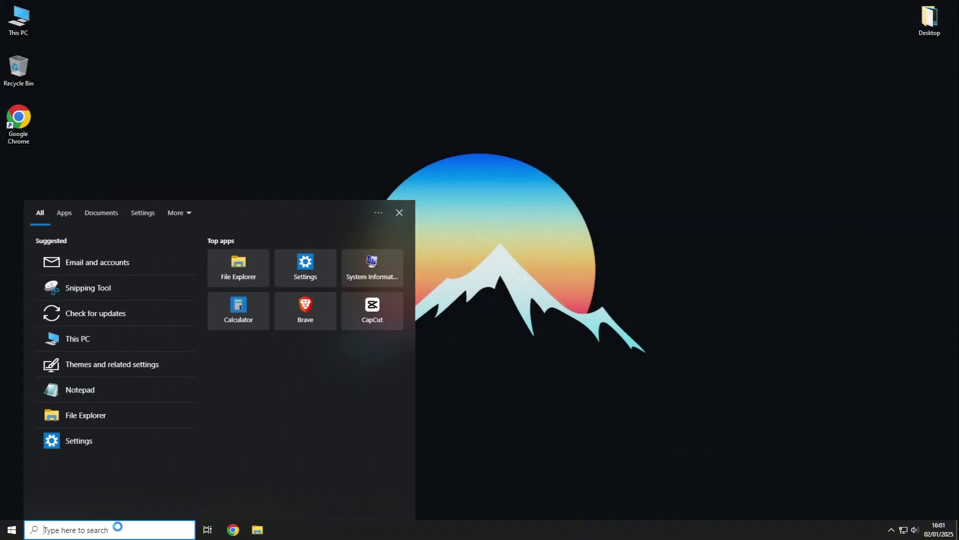
{"action": "type", "text": "backgr"}
{"action": "type", "text": "ound apps"}
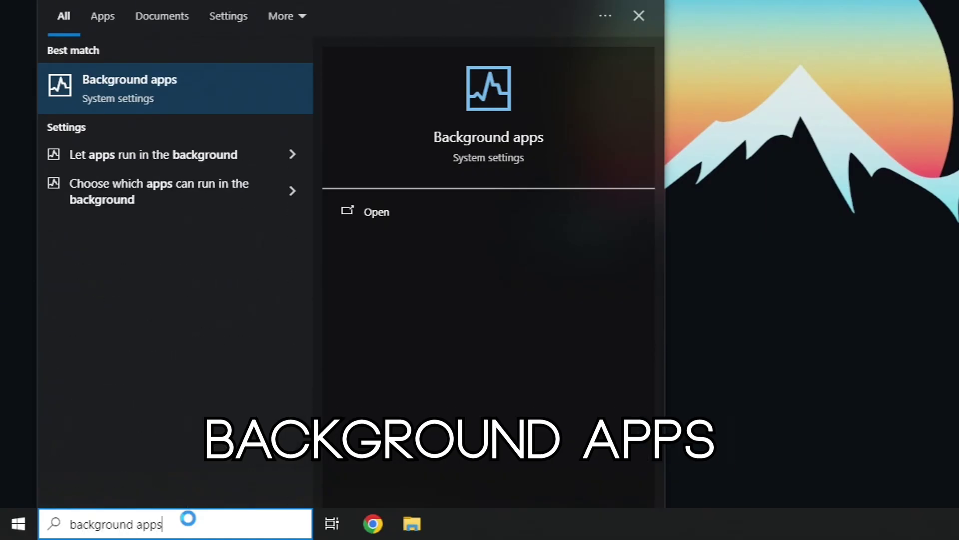
{"action": "left_click", "coordinate": [265, 92]}
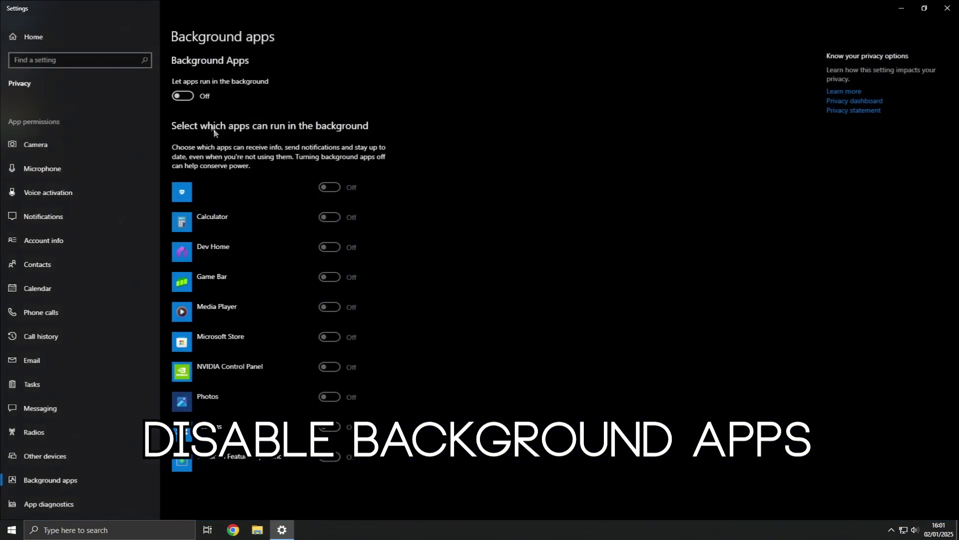
{"action": "left_click", "coordinate": [182, 95]}
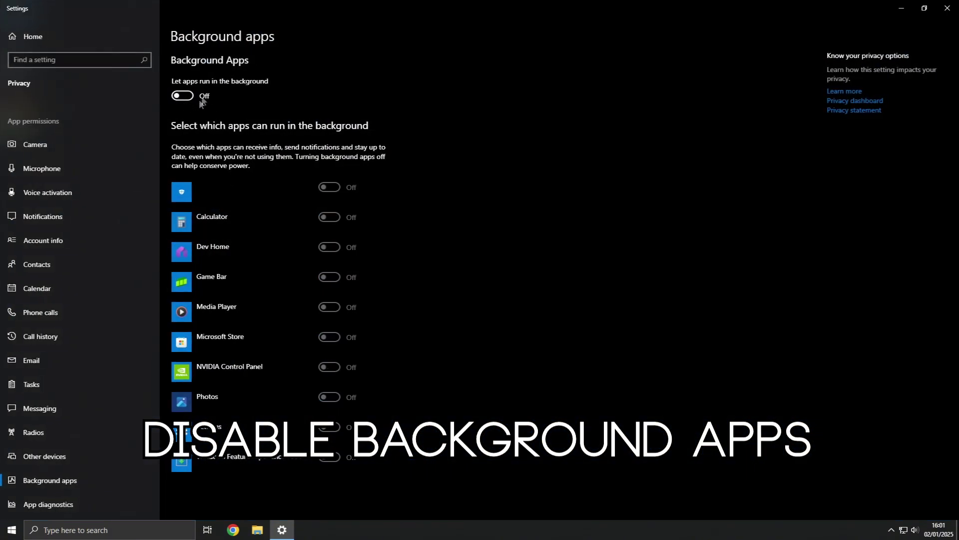
{"action": "left_click", "coordinate": [947, 7]}
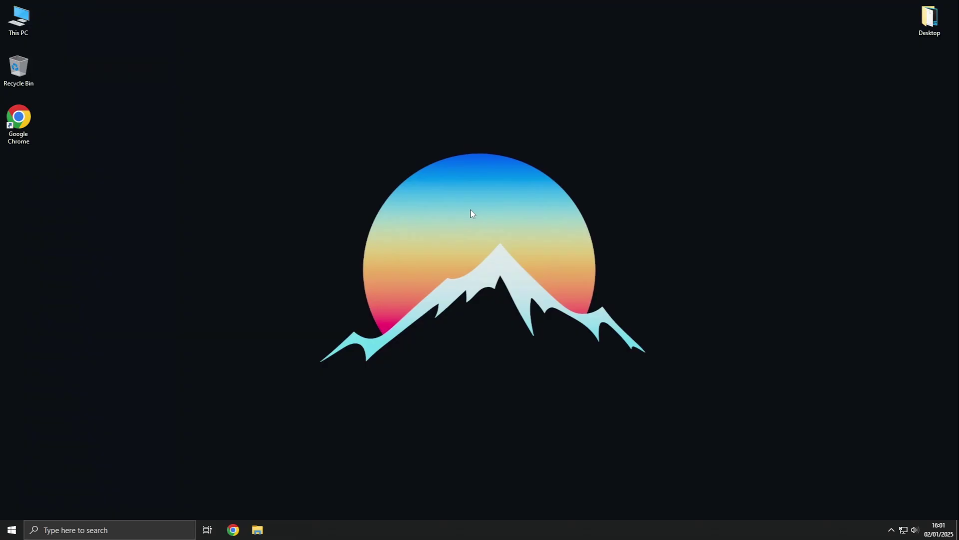
- Search for "system configuration" and open its boot settings
{"action": "left_click", "coordinate": [139, 524]}
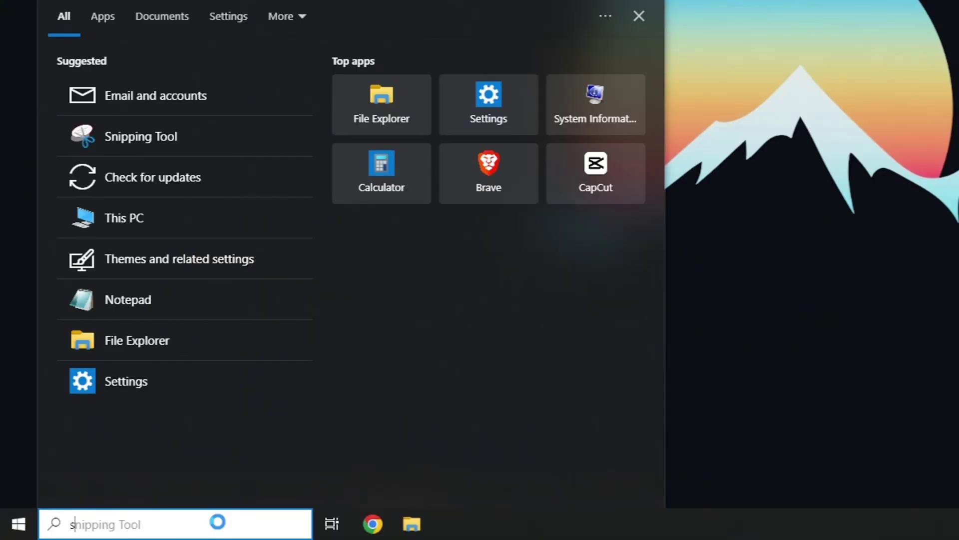
{"action": "type", "text": "system configur"}
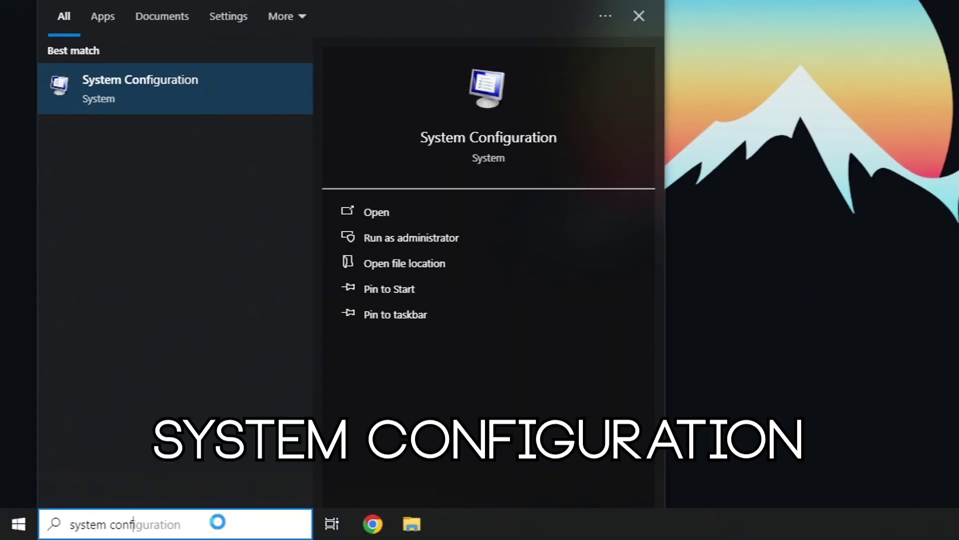
{"action": "type", "text": "ation"}
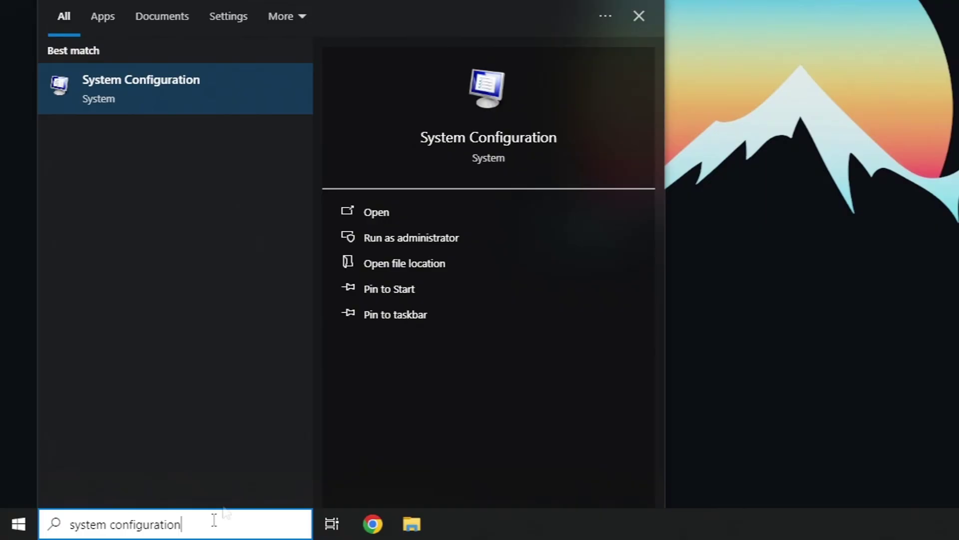
{"action": "left_click", "coordinate": [249, 92]}
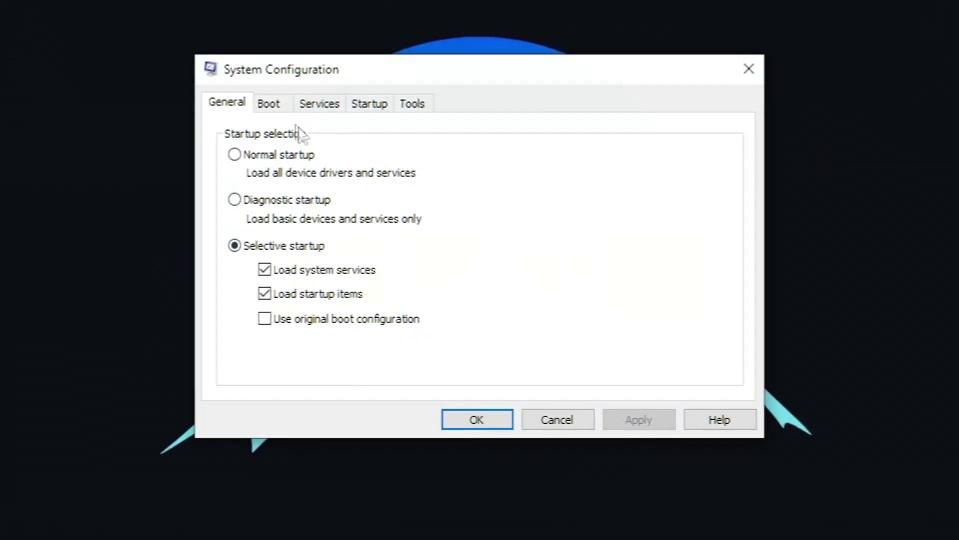
{"action": "left_click", "coordinate": [375, 188]}
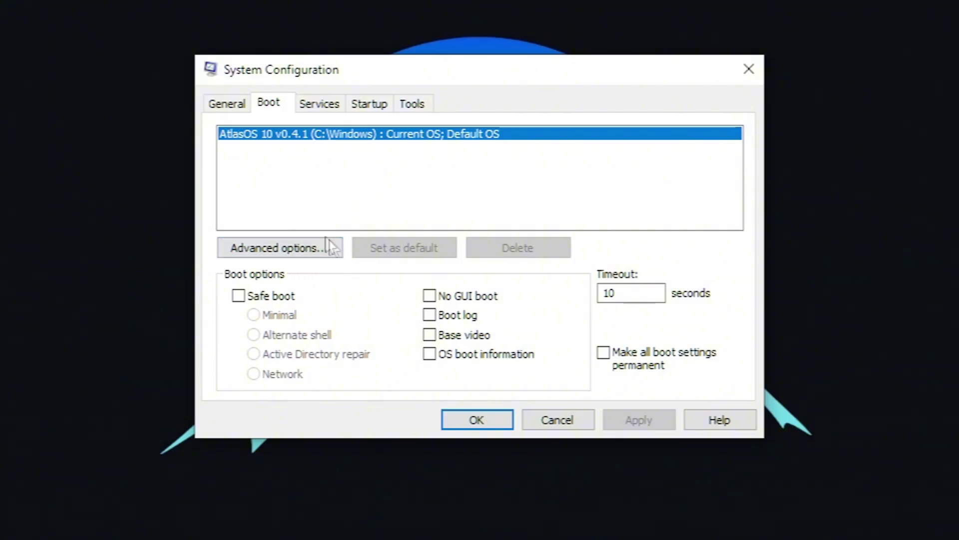
- Enable the number of processors limit in the advanced boot options and set it to 4
{"action": "left_click", "coordinate": [298, 245]}
{"action": "left_click", "coordinate": [309, 106]}
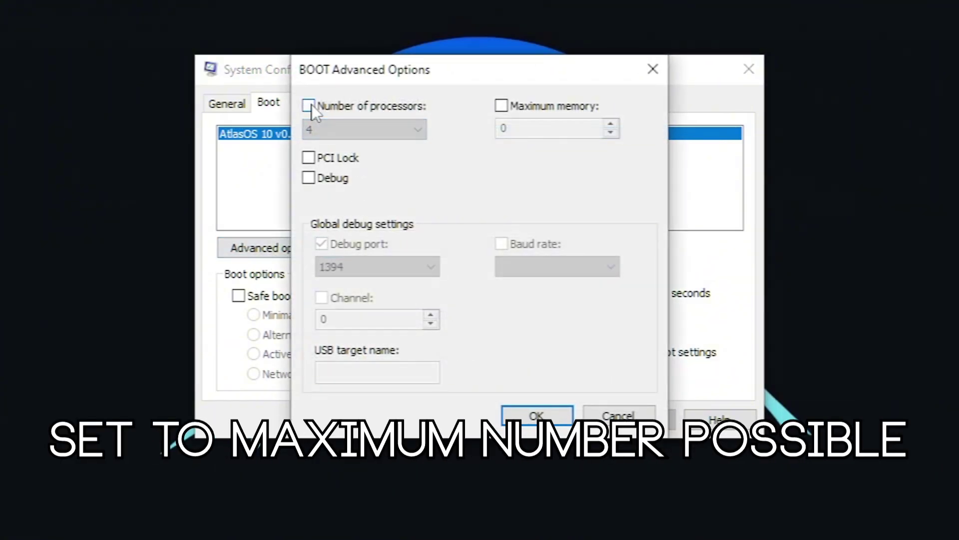
{"action": "left_click", "coordinate": [310, 105]}
{"action": "left_click", "coordinate": [311, 127]}
{"action": "left_click", "coordinate": [316, 186]}
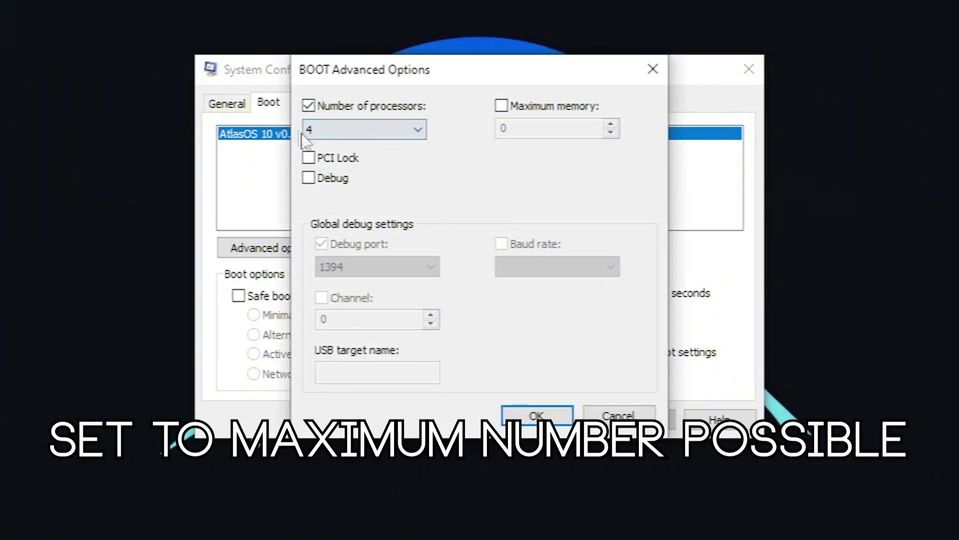
{"action": "left_click", "coordinate": [536, 415]}
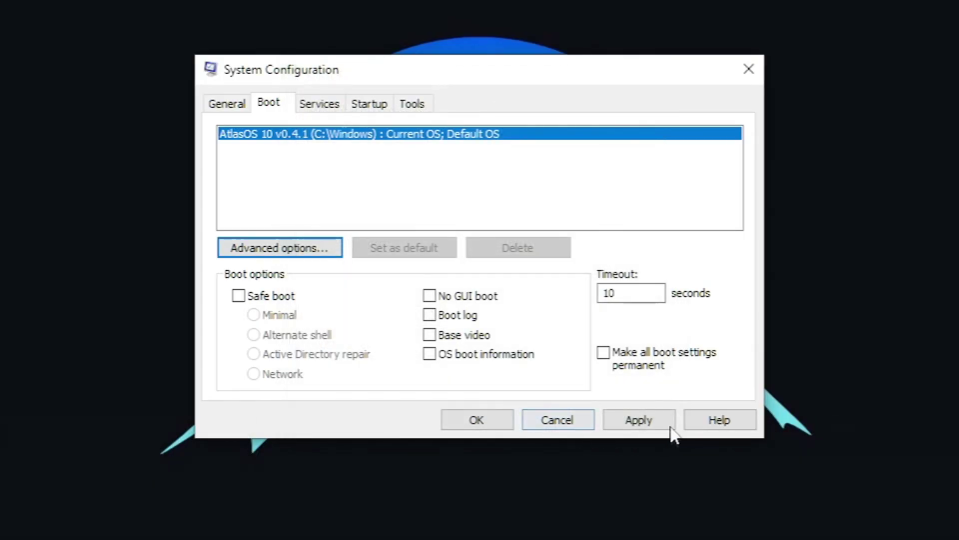
- Apply the boot configuration changes and exit System Configuration without restarting
{"action": "left_click", "coordinate": [641, 418]}
{"action": "left_click", "coordinate": [473, 418]}
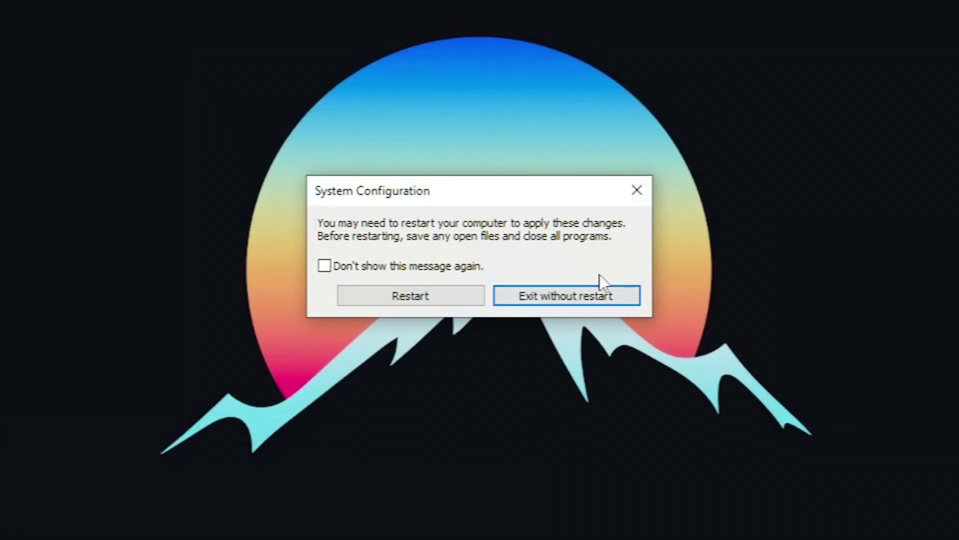
{"action": "left_click", "coordinate": [561, 299]}
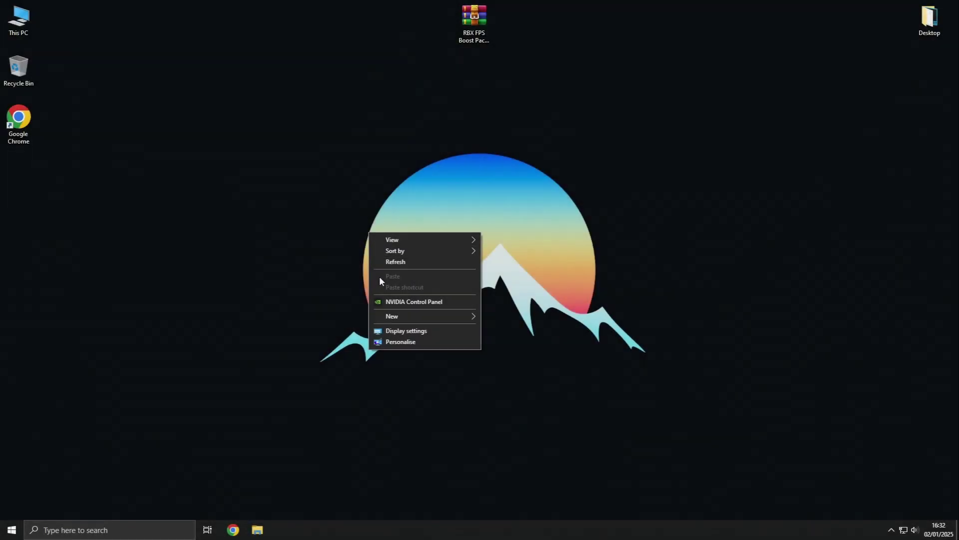
- Refresh the desktop and move the RBX FPS Boost Pack archive to a free spot away from the screen edge
{"action": "left_click", "coordinate": [395, 262]}
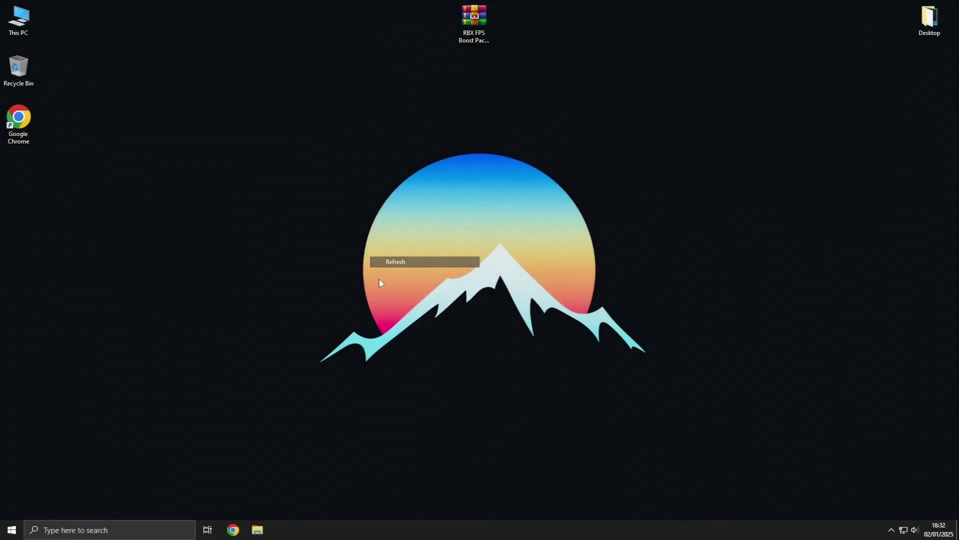
{"action": "left_click", "coordinate": [483, 14]}
{"action": "left_click_drag", "start_coordinate": [470, 20], "coordinate": [356, 70]}
{"action": "left_click_drag", "start_coordinate": [253, 21], "coordinate": [474, 204]}
{"action": "left_click_drag", "start_coordinate": [475, 1], "coordinate": [261, 221]}
- Extract the RBX FPS Boost Pack folder from its archive onto the desktop beside the archive, and close WinRAR
{"action": "double_click", "coordinate": [359, 70]}
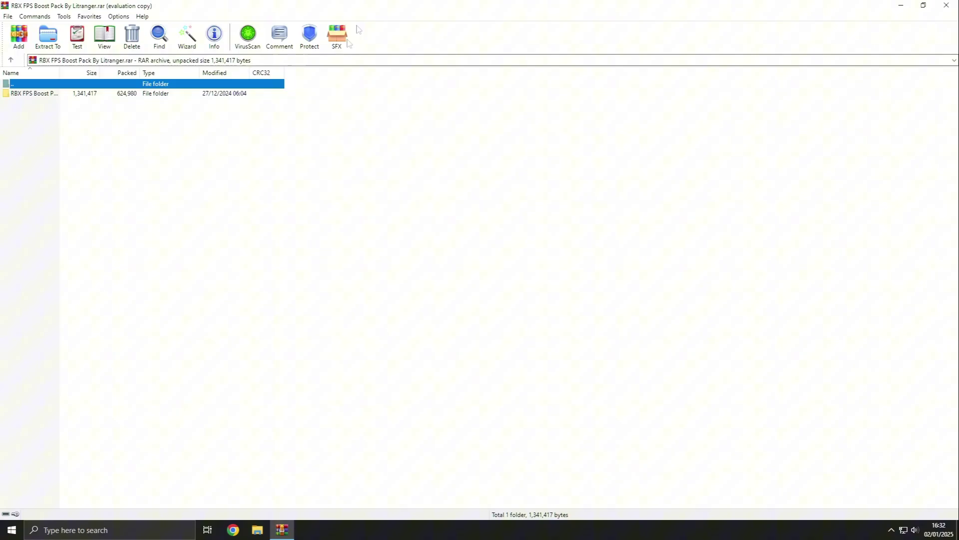
{"action": "double_click", "coordinate": [372, 5]}
{"action": "left_click_drag", "start_coordinate": [60, 101], "coordinate": [402, 95]}
{"action": "left_click", "coordinate": [803, 11]}
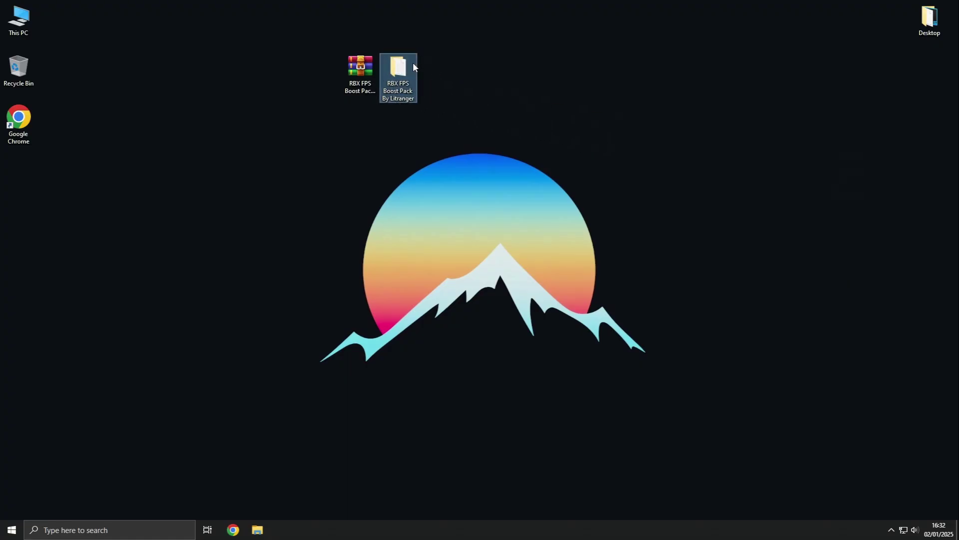
- Open the Optimizations folder inside the extracted RBX FPS Boost Pack folder on the desktop
{"action": "double_click", "coordinate": [414, 66]}
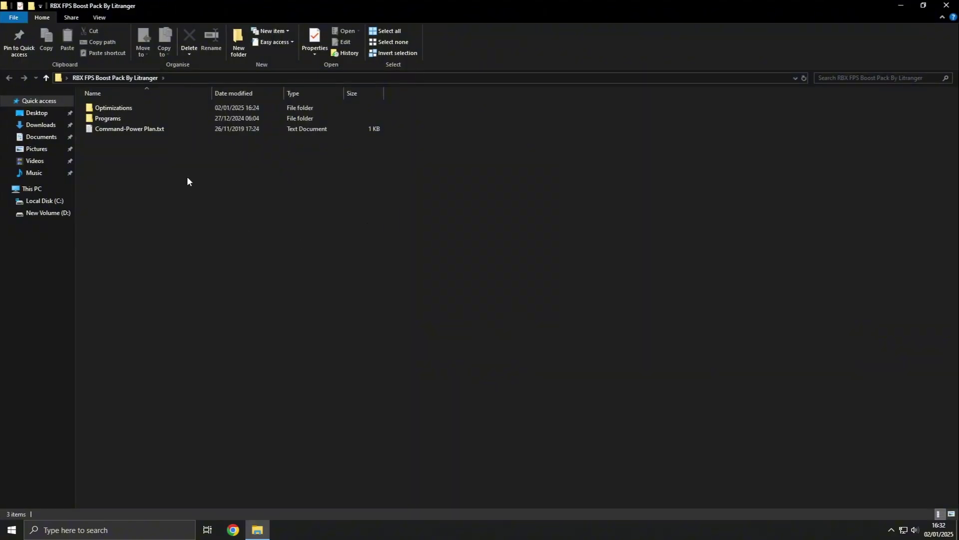
{"action": "left_click", "coordinate": [152, 108]}
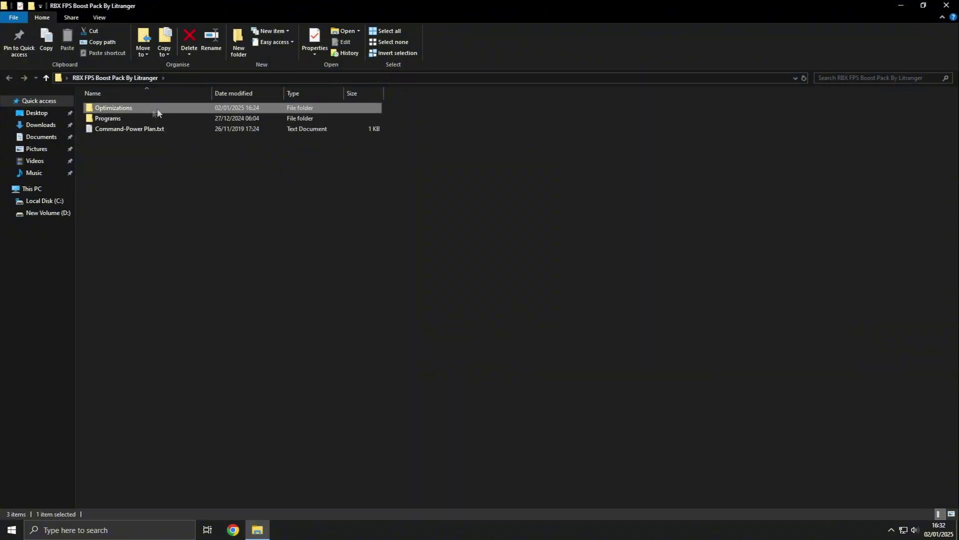
{"action": "double_click", "coordinate": [171, 109]}
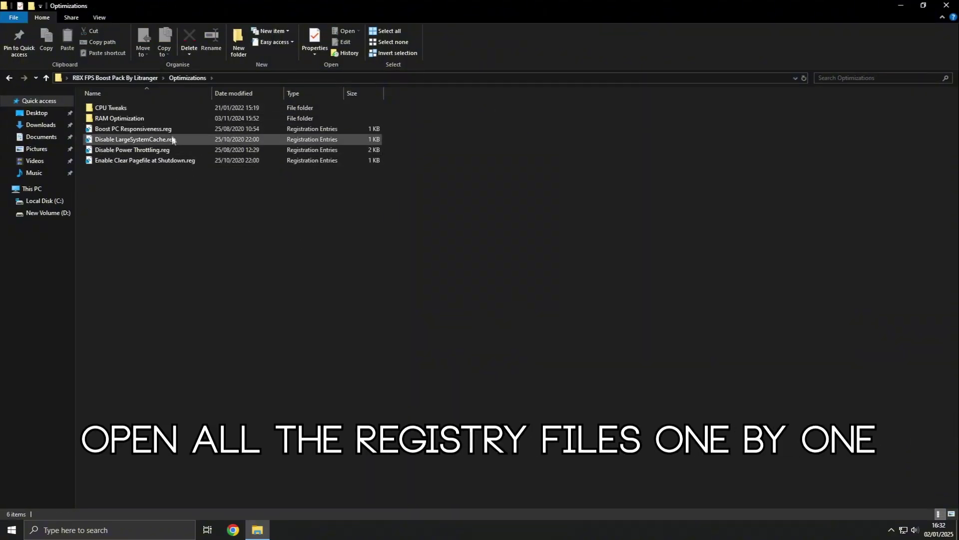
- Merge Boost PC Responsiveness.reg from the Optimizations folder into the registry and dismiss the confirmation
{"action": "left_click", "coordinate": [168, 129]}
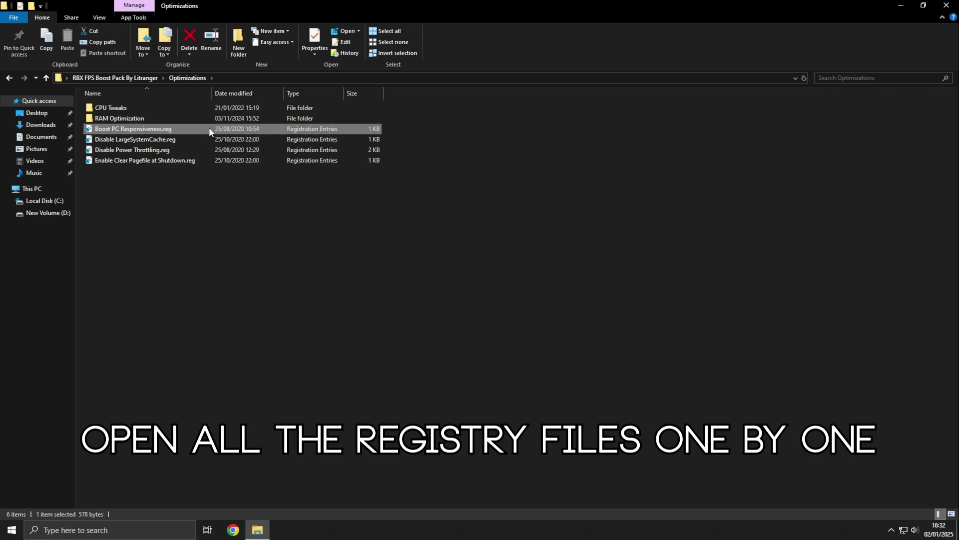
{"action": "double_click", "coordinate": [209, 129]}
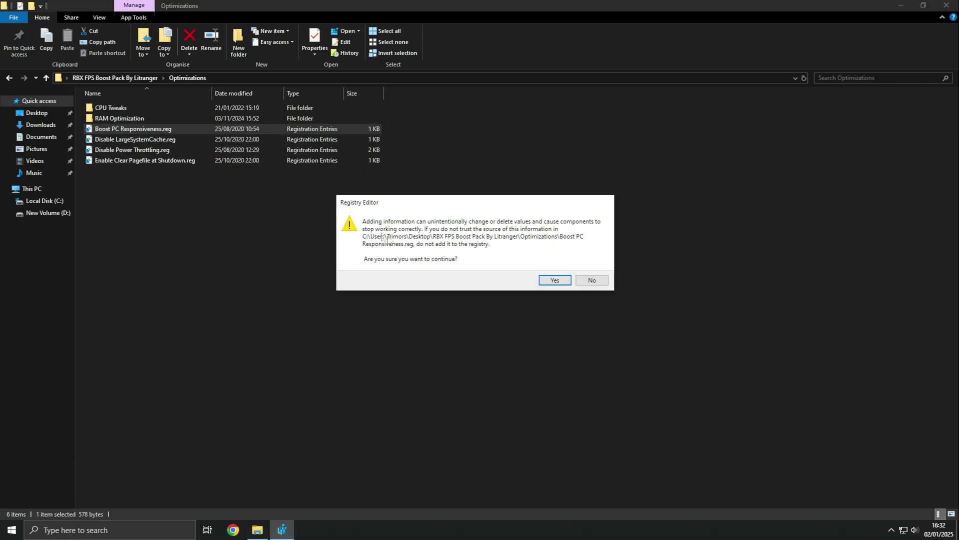
{"action": "left_click", "coordinate": [555, 279]}
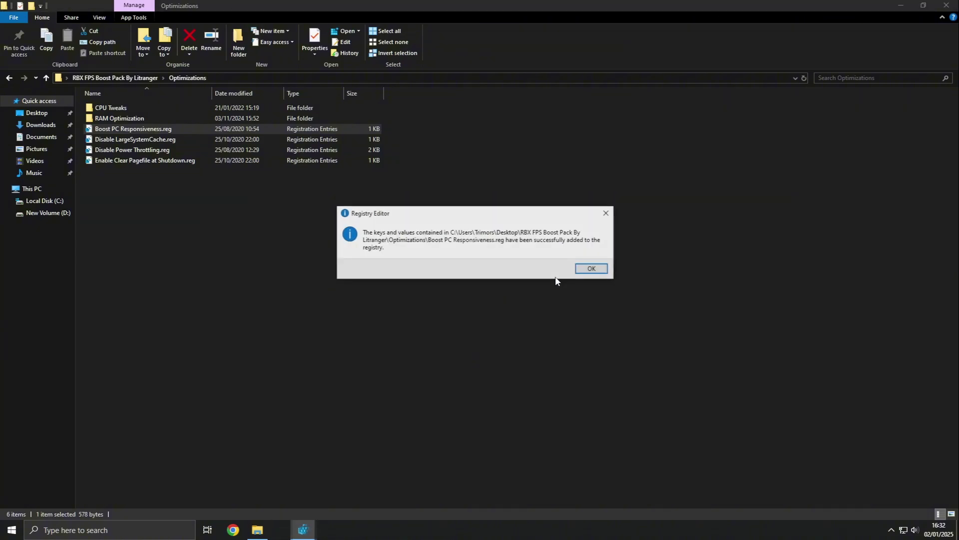
{"action": "left_click", "coordinate": [581, 272]}
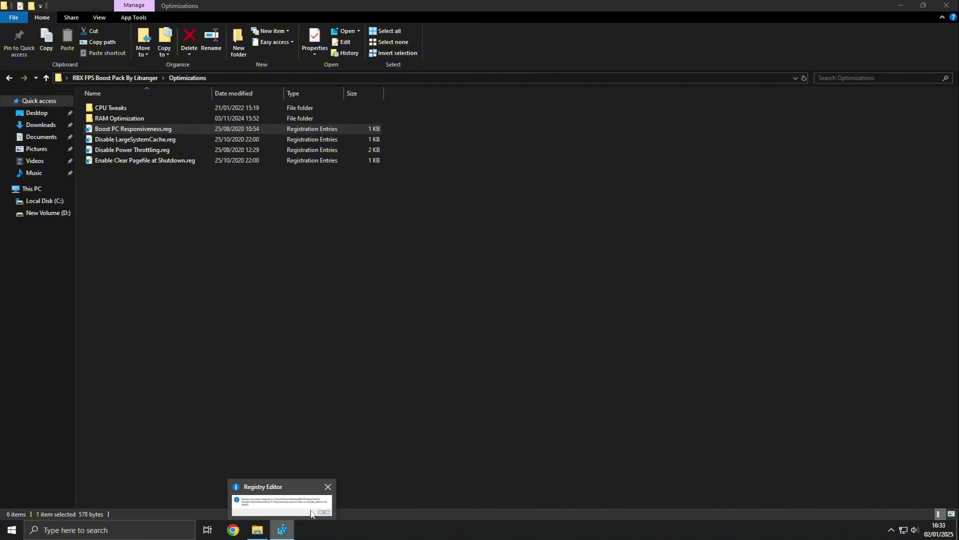
{"action": "left_click", "coordinate": [274, 499]}
{"action": "left_click", "coordinate": [592, 269]}
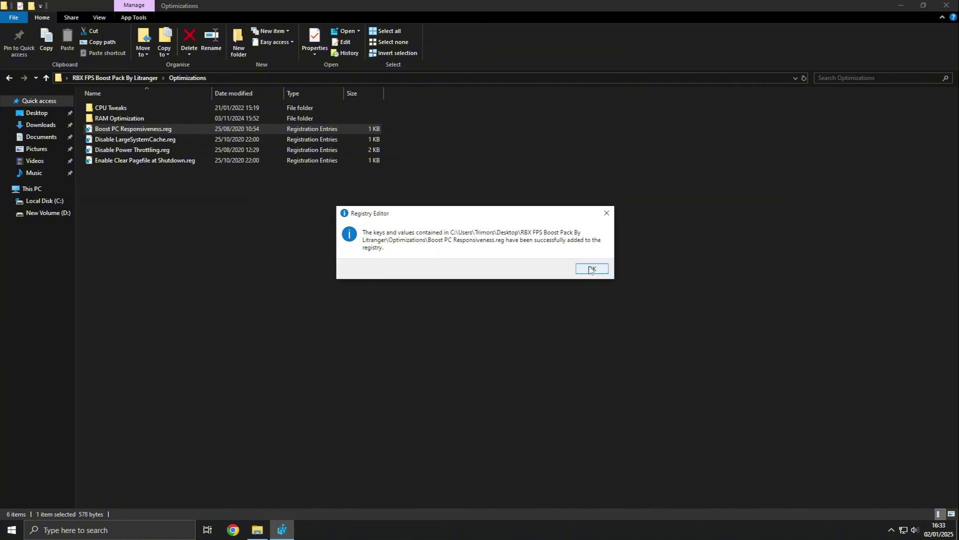
- Merge Disable LargeSystemCache.reg and Disable Power Throttling.reg into the registry, one after the other
{"action": "double_click", "coordinate": [227, 139]}
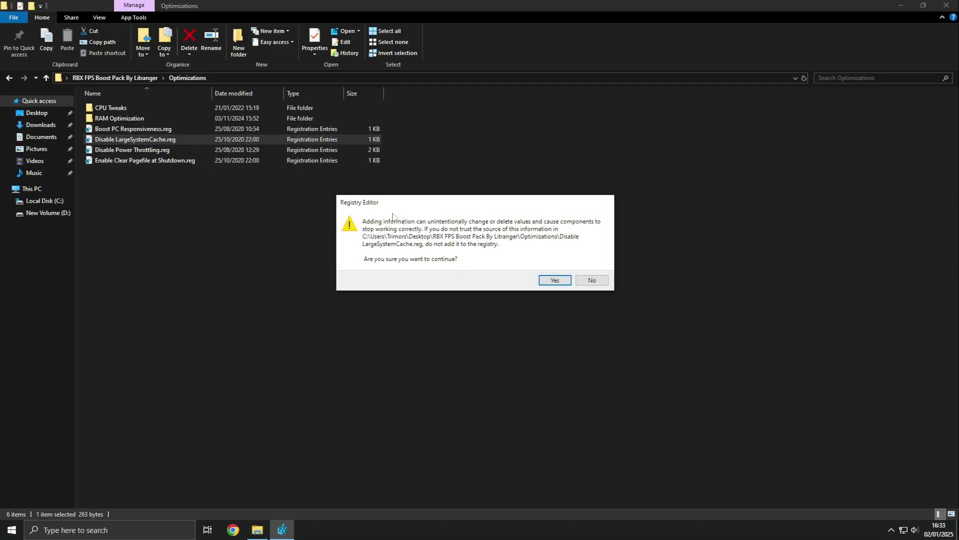
{"action": "left_click", "coordinate": [560, 282]}
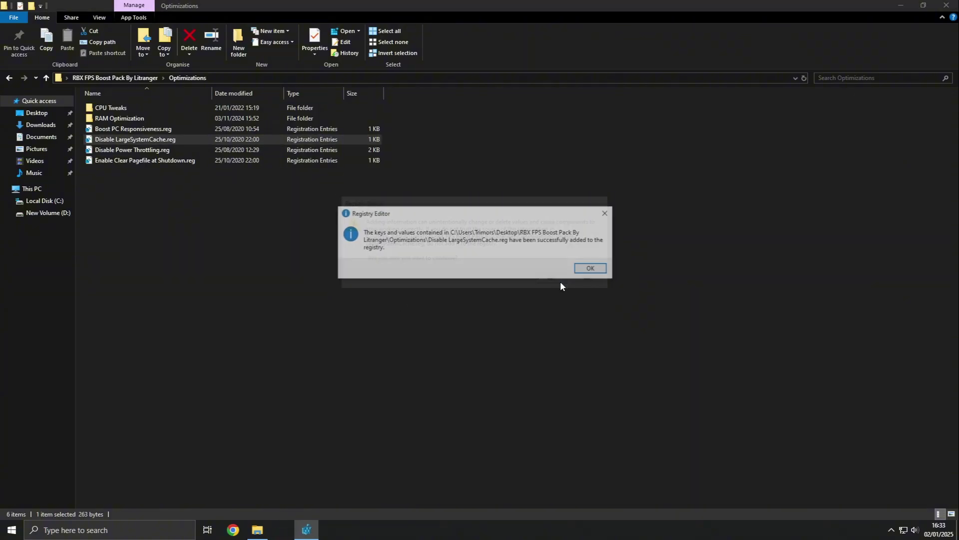
{"action": "left_click", "coordinate": [591, 269]}
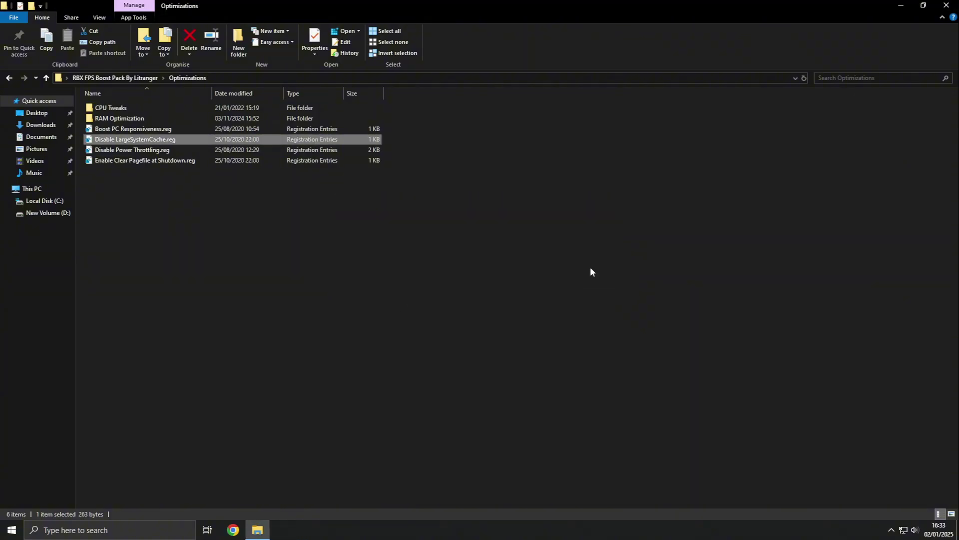
{"action": "double_click", "coordinate": [178, 149]}
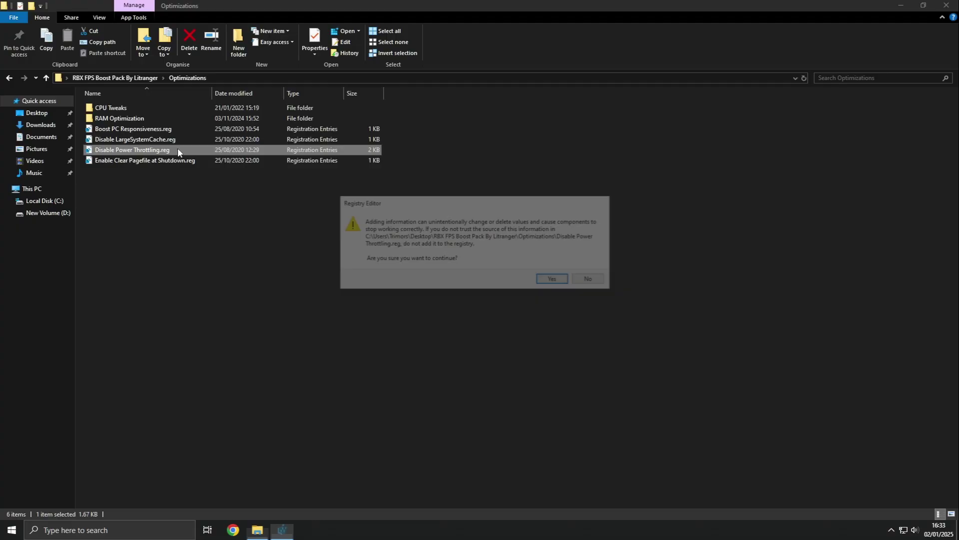
{"action": "left_click", "coordinate": [555, 281]}
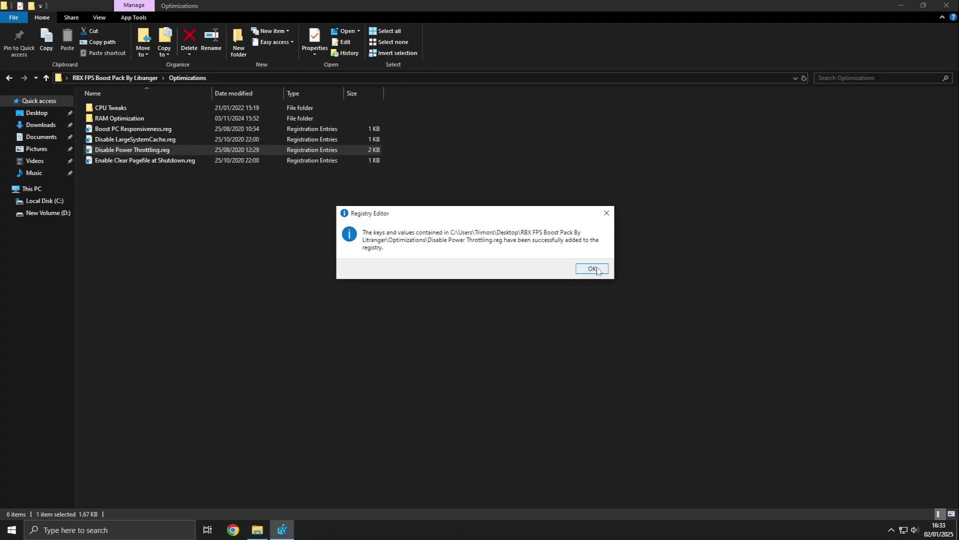
{"action": "left_click", "coordinate": [593, 269]}
- Merge Enable Clear Pagefile at Shutdown.reg from the Optimizations folder into the registry
{"action": "double_click", "coordinate": [195, 161]}
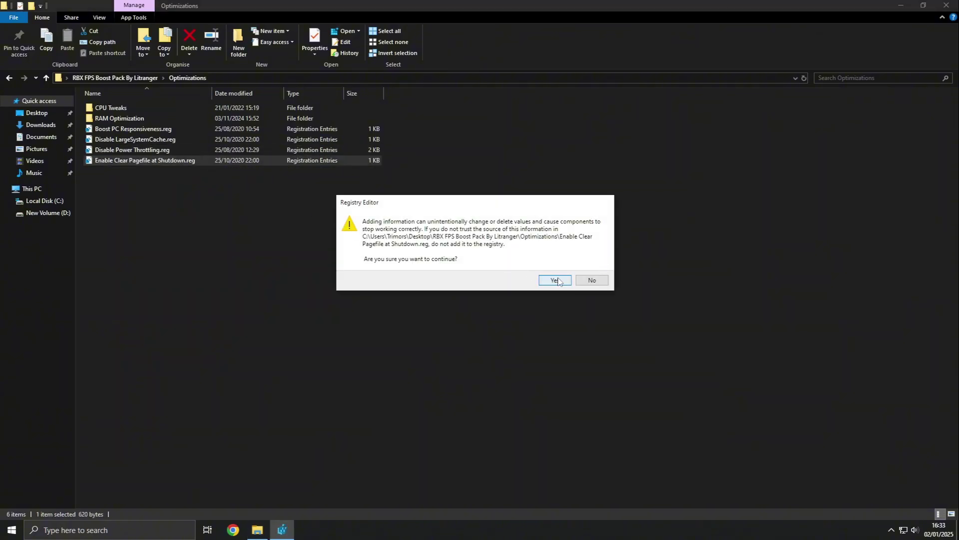
{"action": "left_click", "coordinate": [555, 280]}
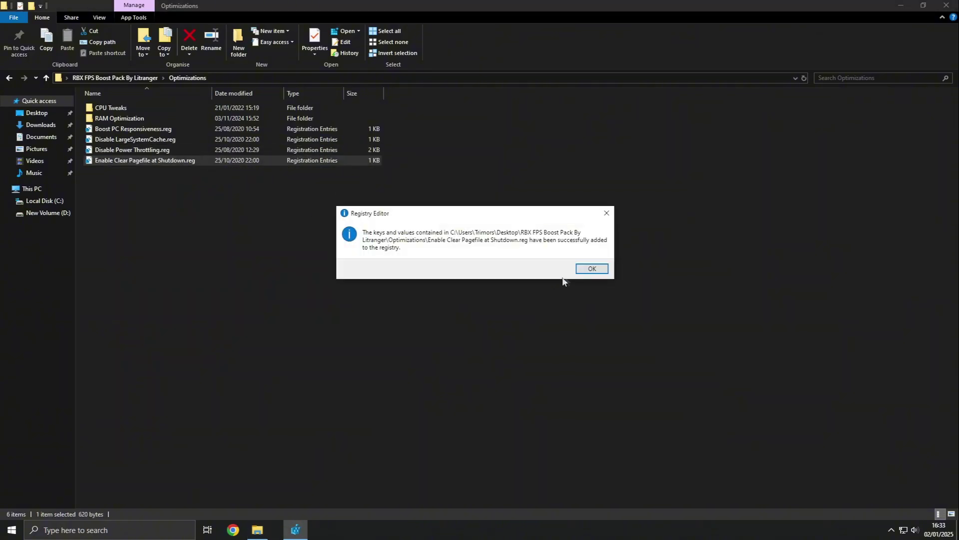
{"action": "left_click", "coordinate": [592, 269]}
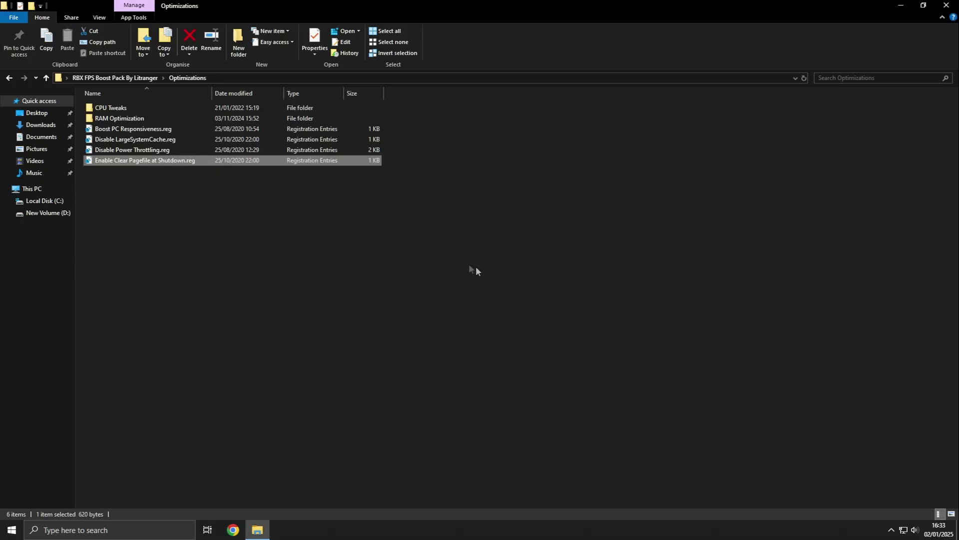
- Open the CPU Tweaks folder and merge CpuPriorityClass.reg into the registry
{"action": "left_click", "coordinate": [157, 108]}
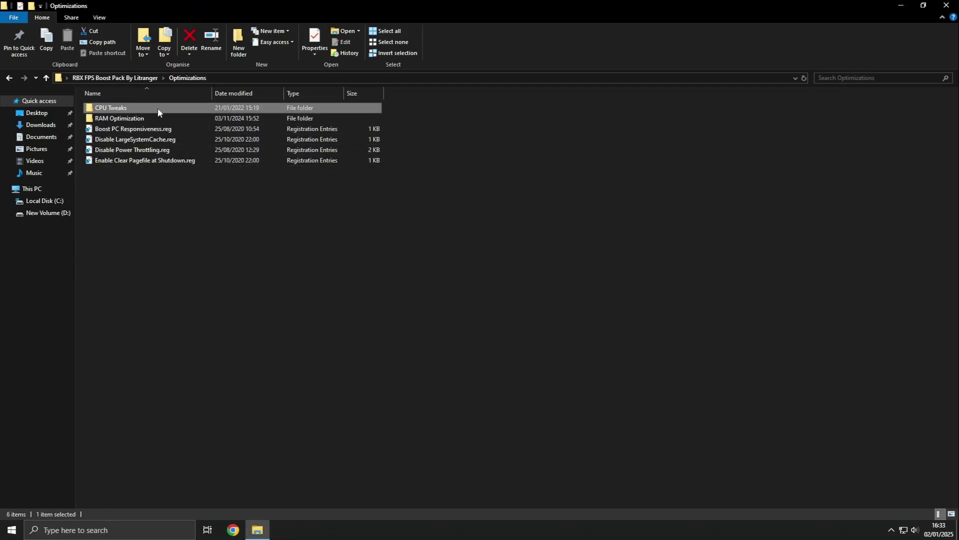
{"action": "double_click", "coordinate": [158, 109]}
{"action": "left_click", "coordinate": [164, 109]}
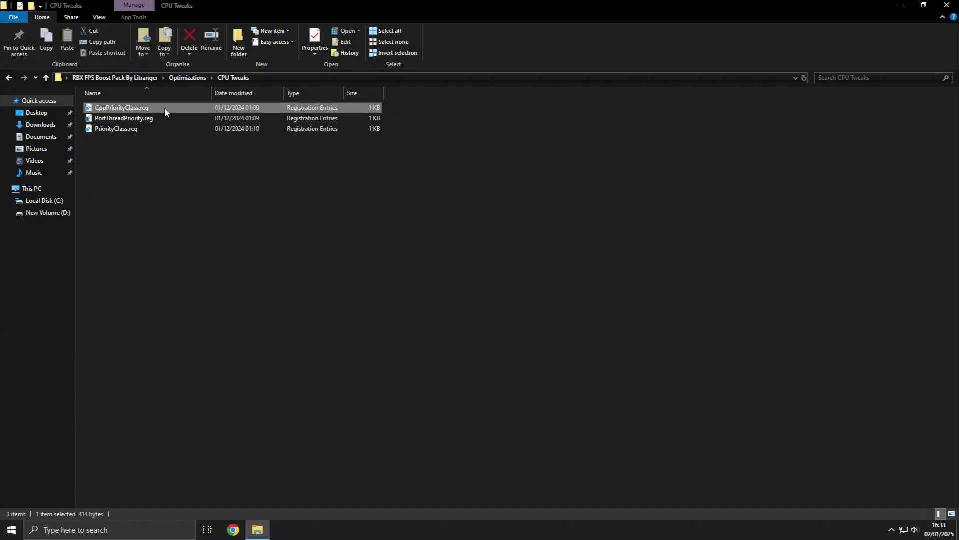
{"action": "double_click", "coordinate": [170, 107]}
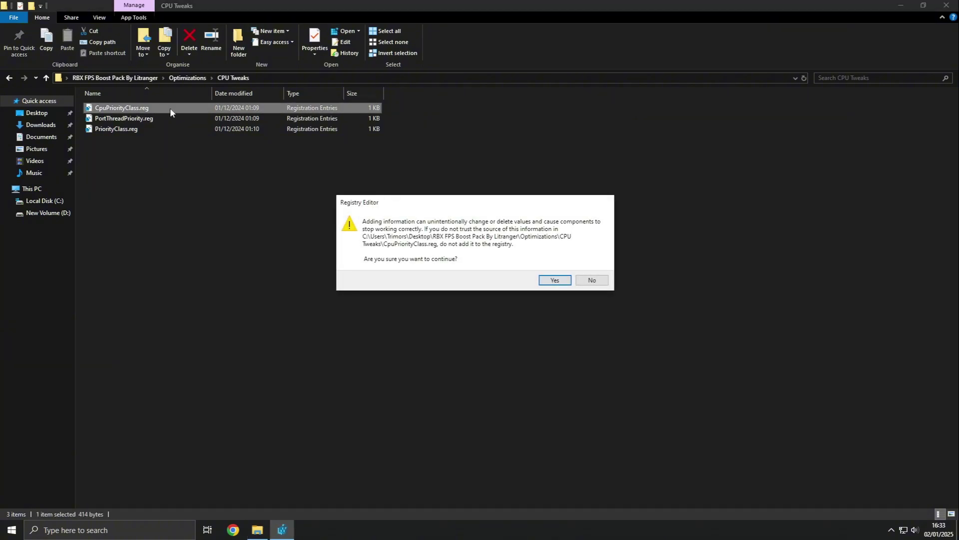
{"action": "left_click", "coordinate": [551, 282]}
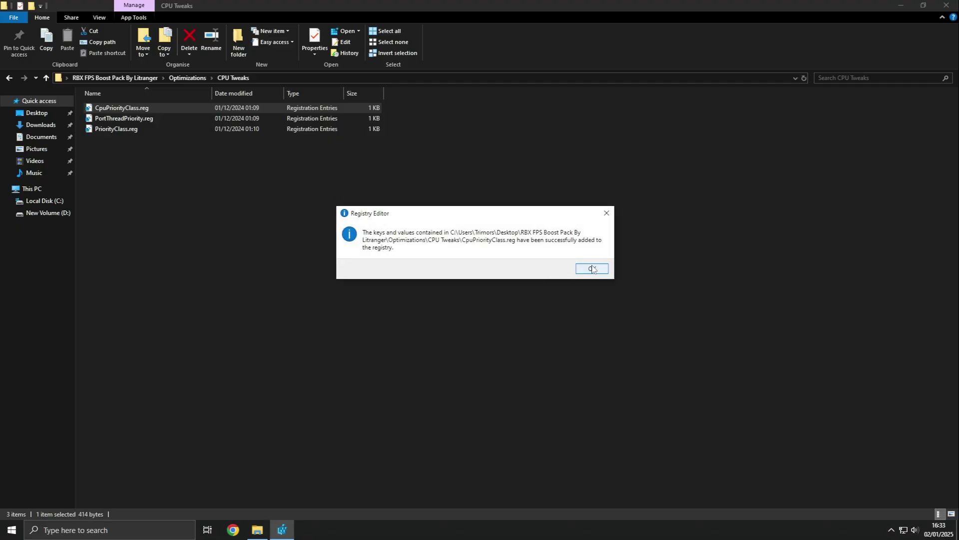
{"action": "left_click", "coordinate": [593, 269]}
- Merge PortThreadPriority.reg and PriorityClass.reg from the CPU Tweaks folder into the registry
{"action": "double_click", "coordinate": [177, 118]}
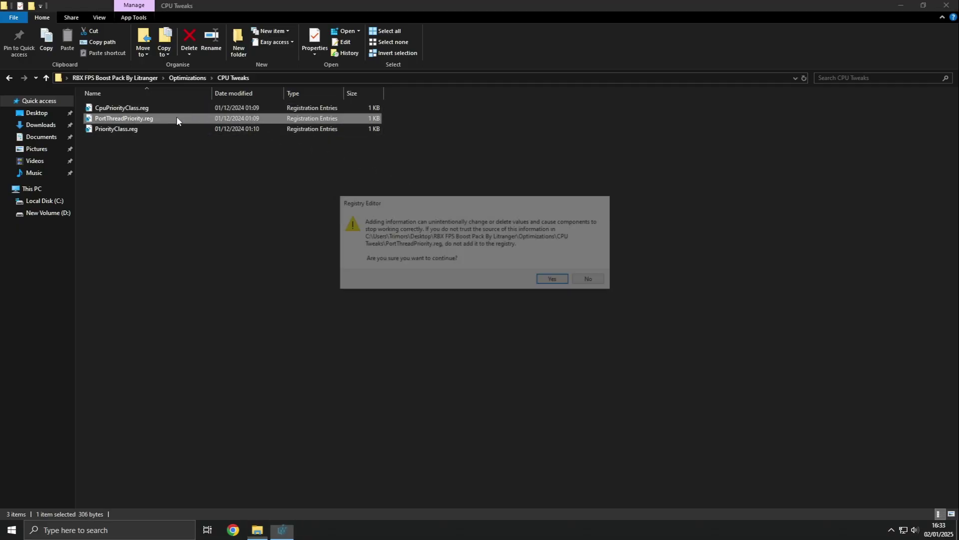
{"action": "left_click", "coordinate": [557, 279]}
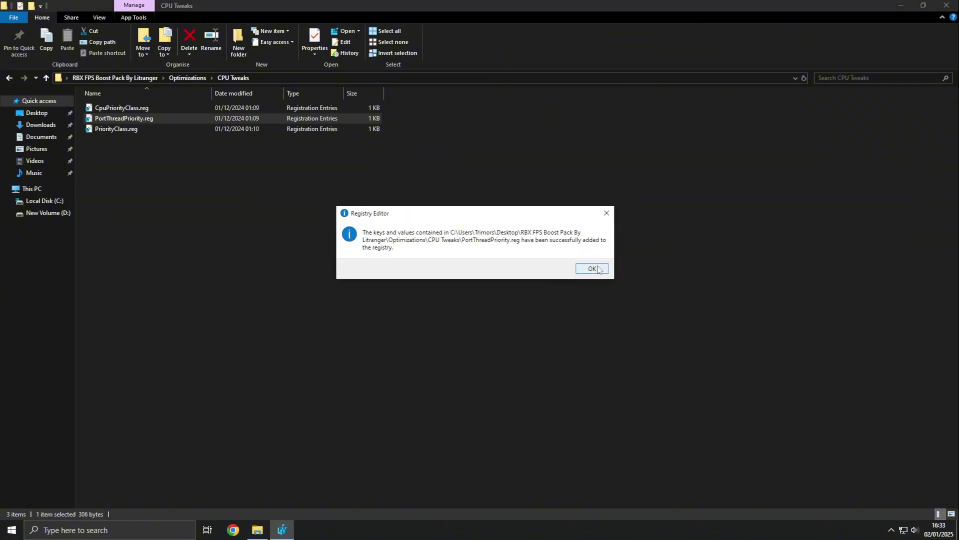
{"action": "left_click", "coordinate": [592, 268]}
{"action": "double_click", "coordinate": [169, 129]}
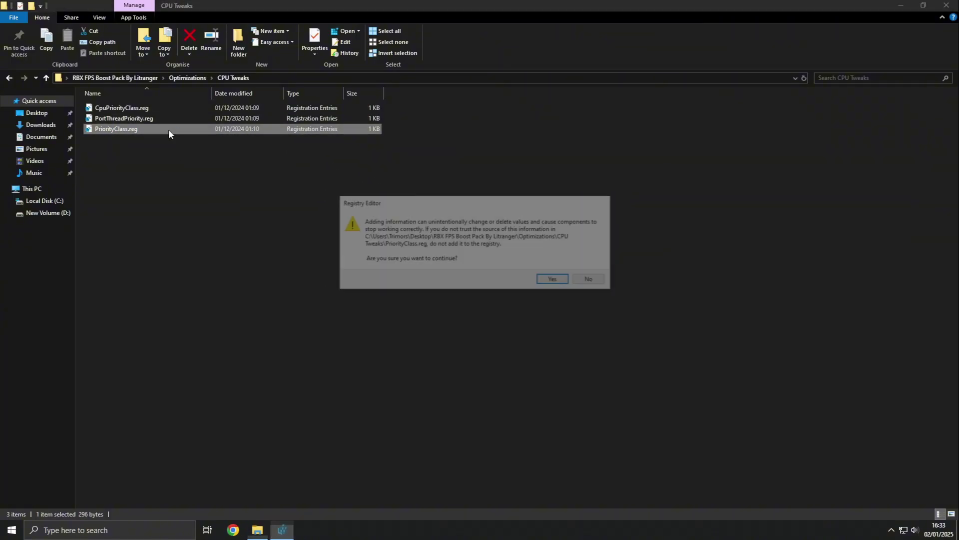
{"action": "left_click", "coordinate": [557, 280]}
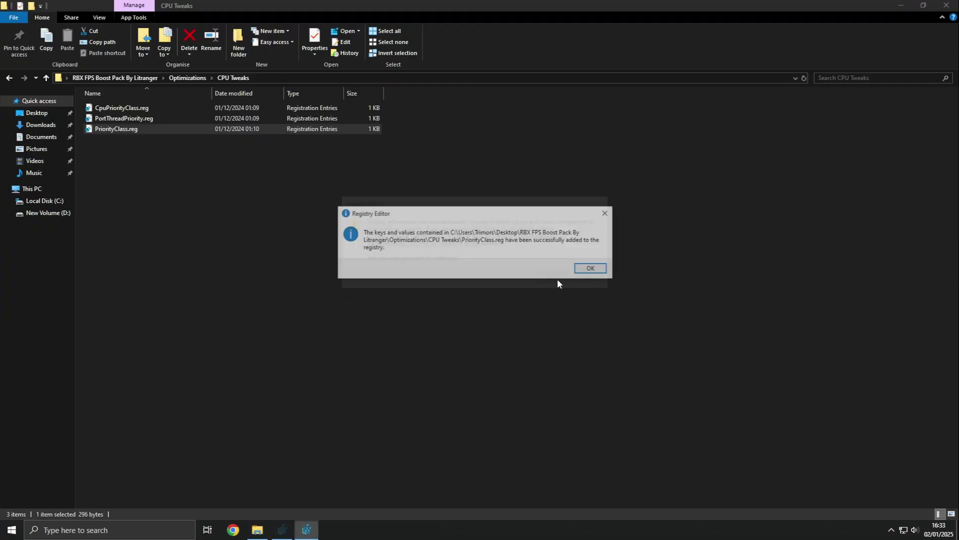
{"action": "left_click", "coordinate": [592, 269]}
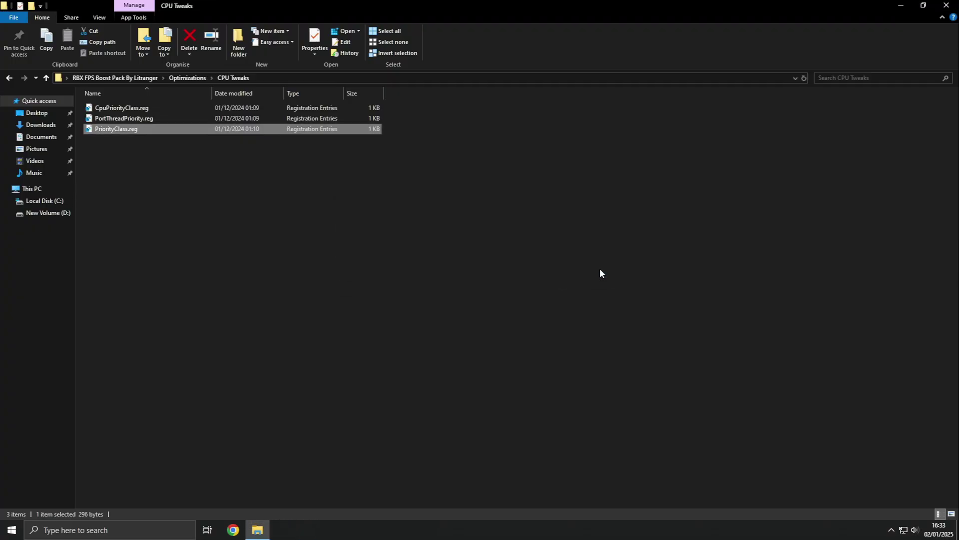
- Go to the RAM Optimization folder and merge 16GB Ram.reg, the file for the installed memory size, into the registry
{"action": "left_click", "coordinate": [9, 77]}
{"action": "double_click", "coordinate": [190, 117]}
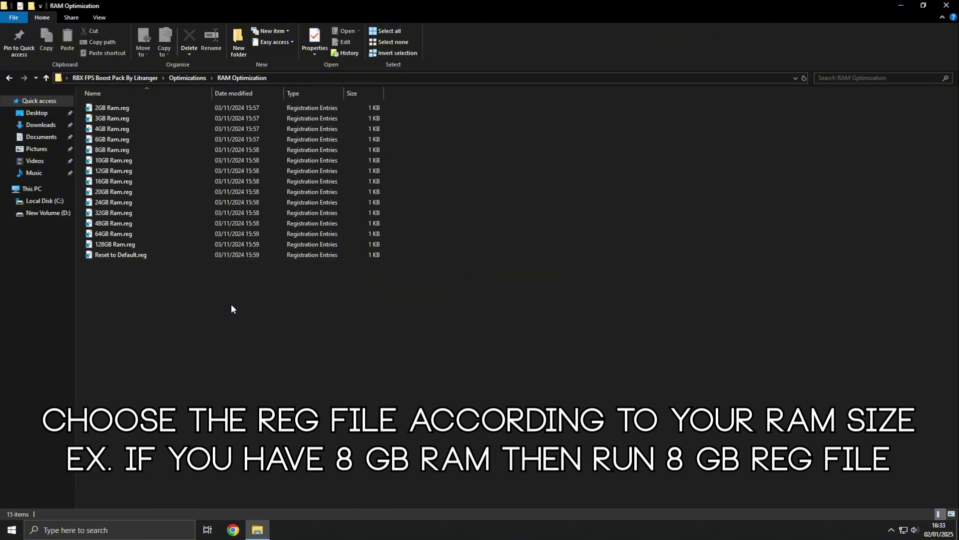
{"action": "left_click", "coordinate": [153, 182]}
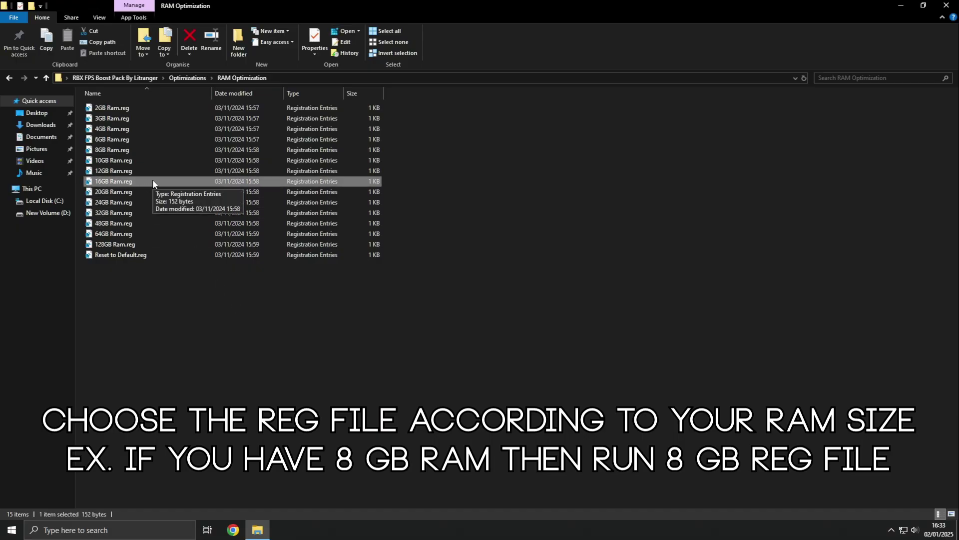
{"action": "double_click", "coordinate": [153, 183]}
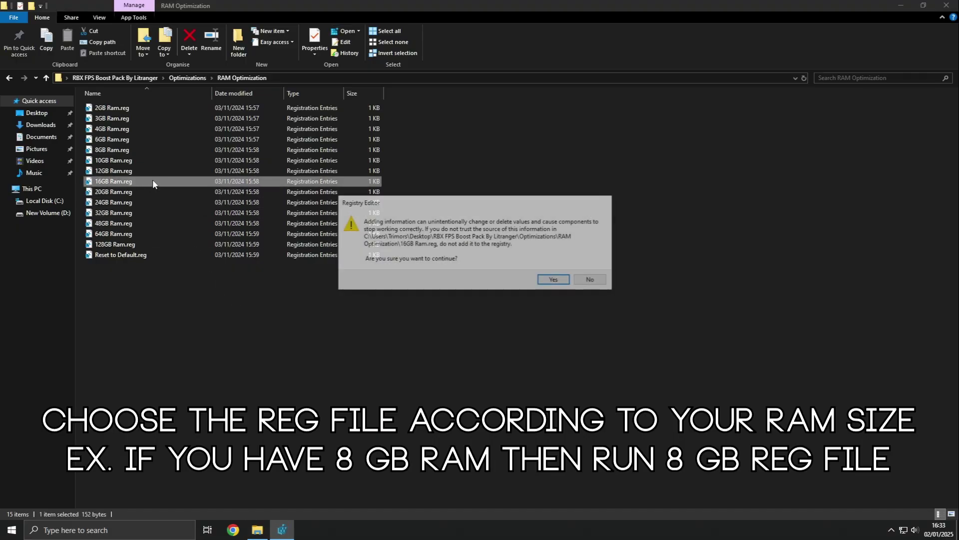
{"action": "left_click", "coordinate": [555, 280]}
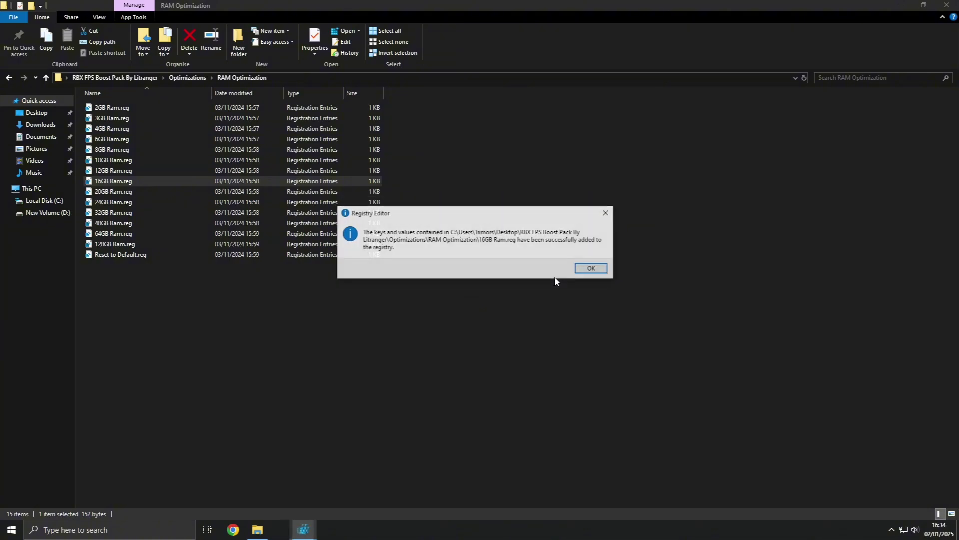
{"action": "left_click", "coordinate": [591, 269]}
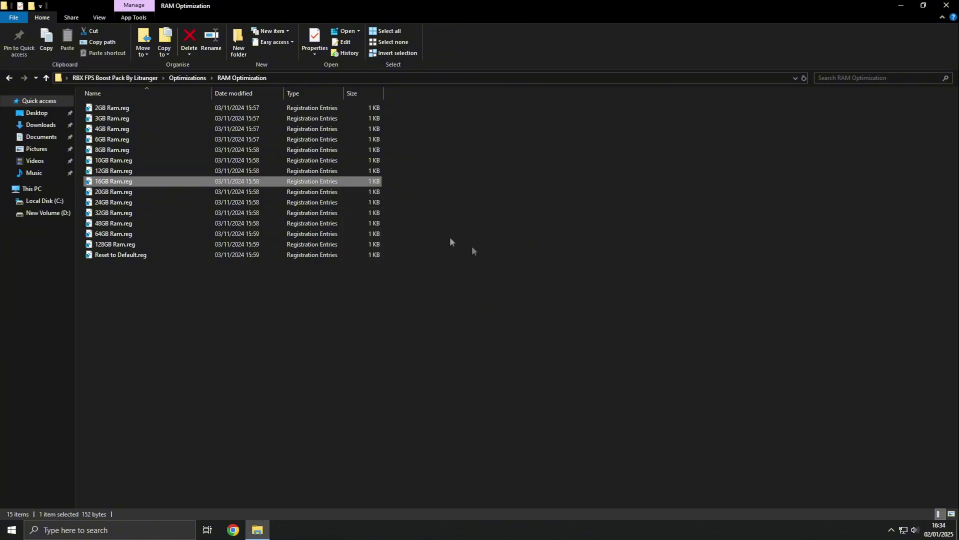
- Return to the RBX FPS Boost Pack's main folder and open its Programs folder
{"action": "left_click", "coordinate": [4, 78]}
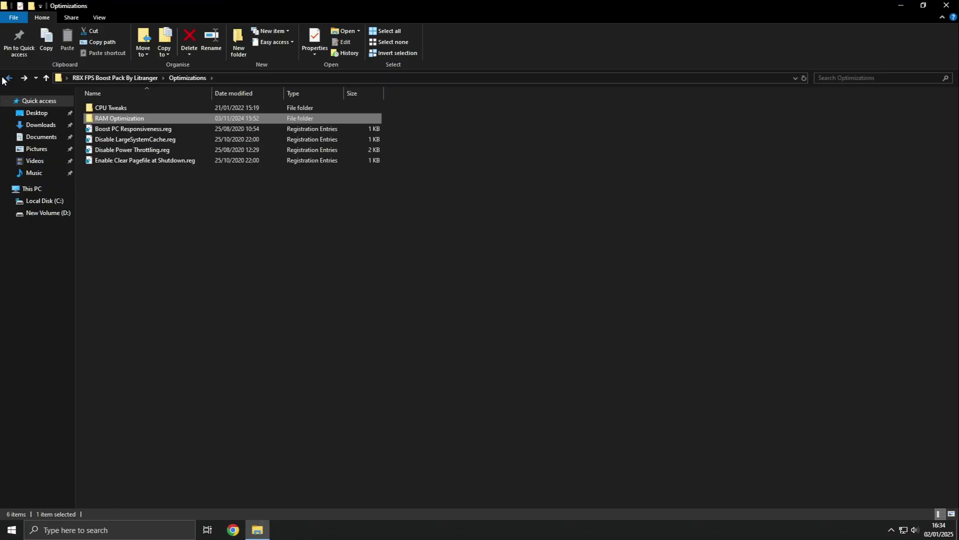
{"action": "left_click_drag", "start_coordinate": [314, 267], "coordinate": [138, 93]}
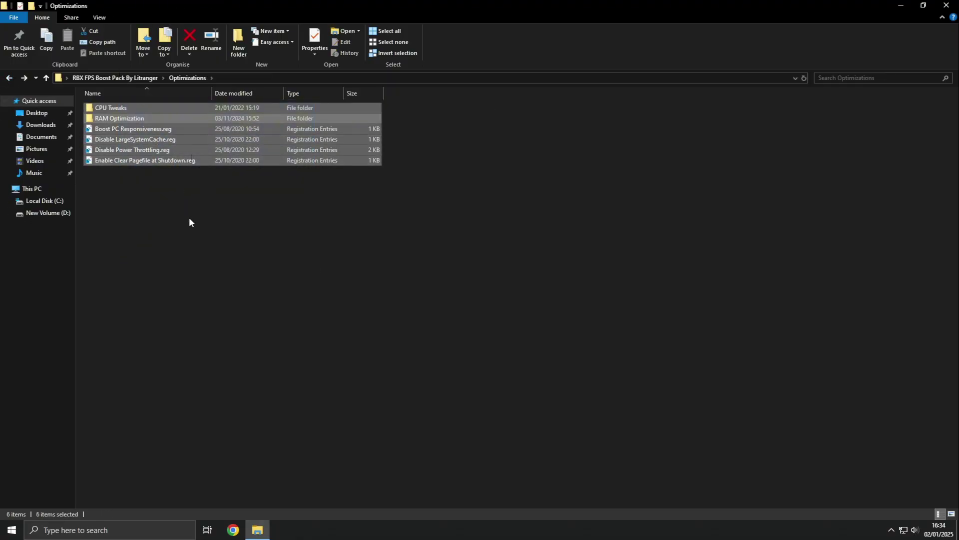
{"action": "left_click", "coordinate": [9, 78]}
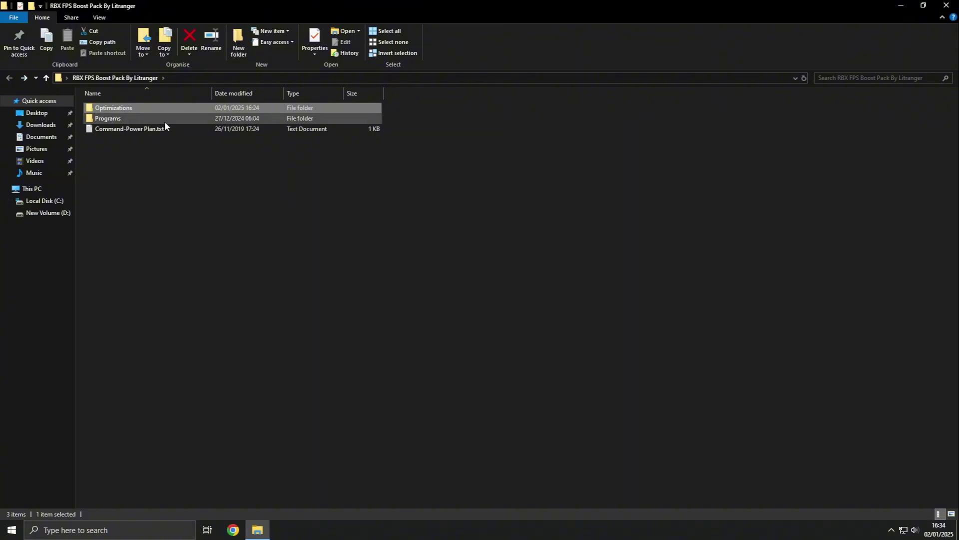
{"action": "left_click", "coordinate": [110, 120]}
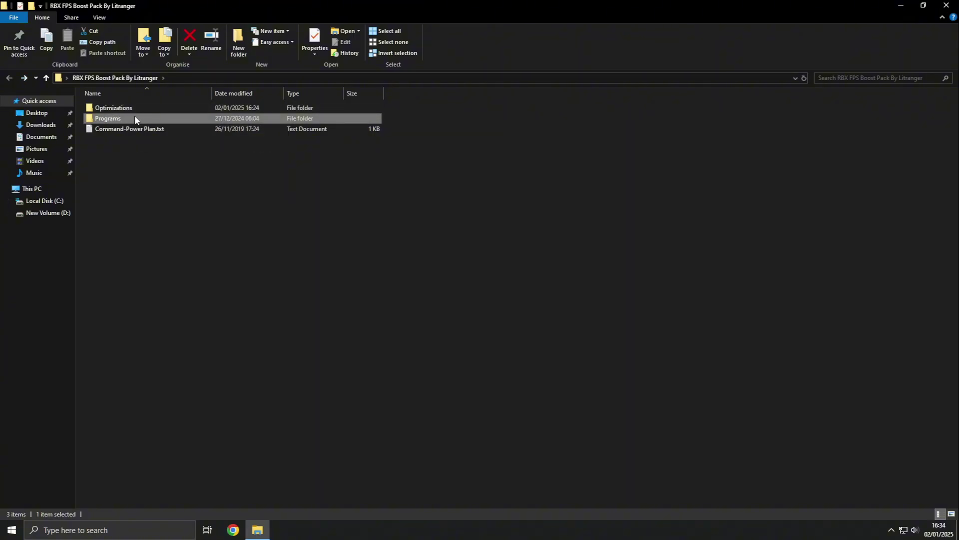
{"action": "double_click", "coordinate": [134, 117]}
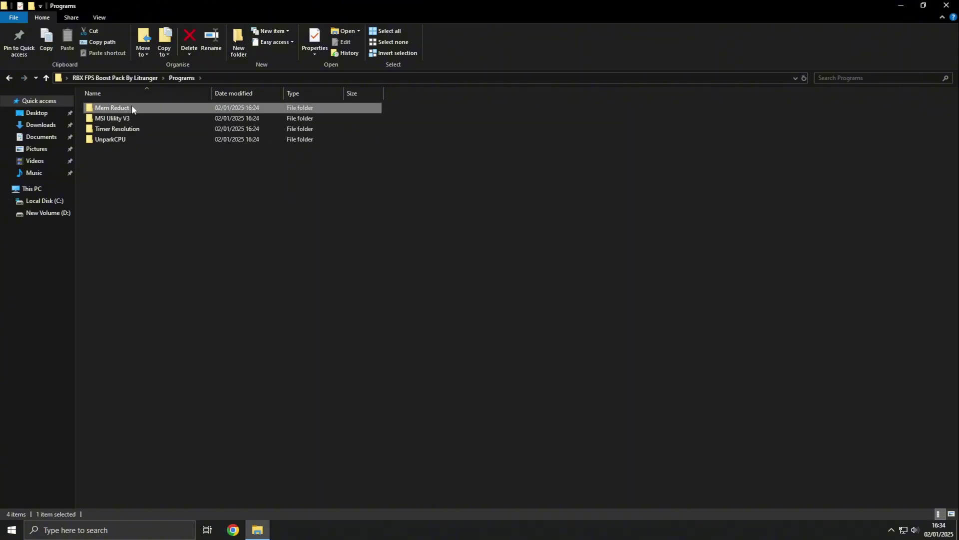
- Install Mem Reduct with memreduct-3.3.5-setup.exe from the Mem Reduct folder, keeping the default location, and launch it on finishing
{"action": "double_click", "coordinate": [141, 107]}
{"action": "left_click", "coordinate": [141, 108]}
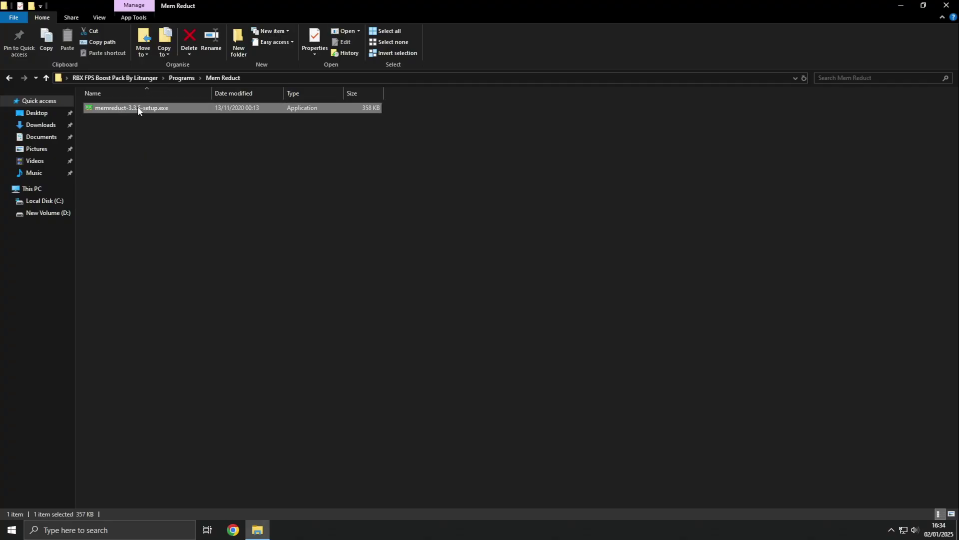
{"action": "double_click", "coordinate": [138, 108]}
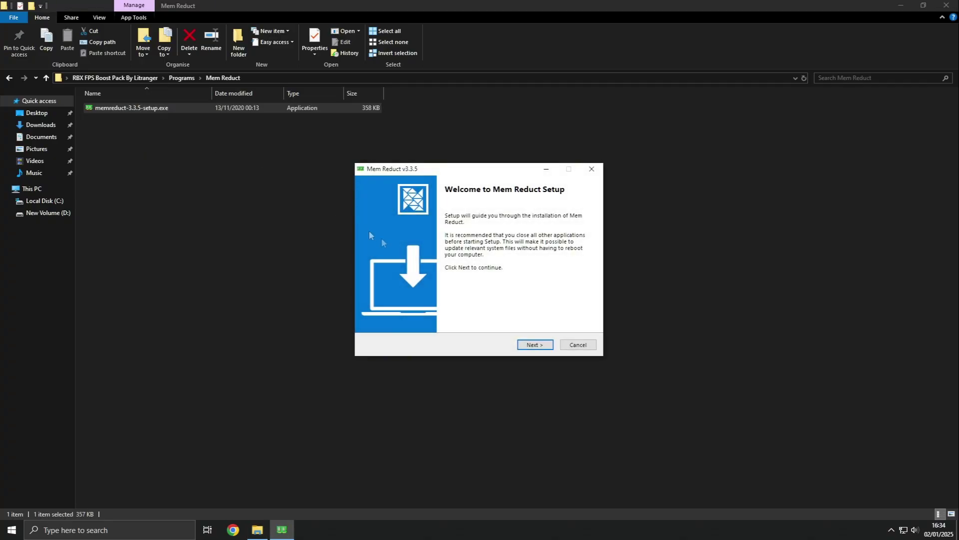
{"action": "left_click", "coordinate": [547, 346]}
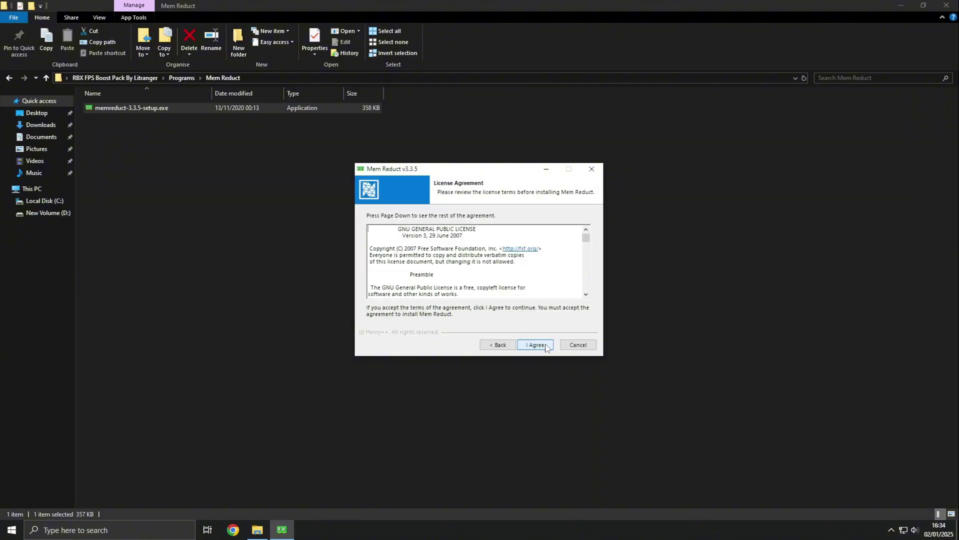
{"action": "left_click", "coordinate": [546, 345]}
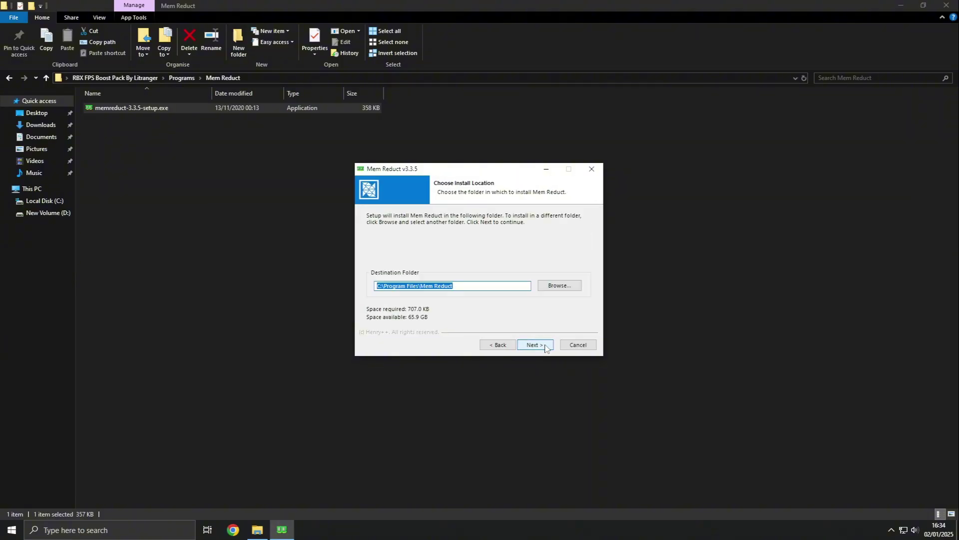
{"action": "left_click", "coordinate": [546, 347]}
{"action": "left_click", "coordinate": [546, 346]}
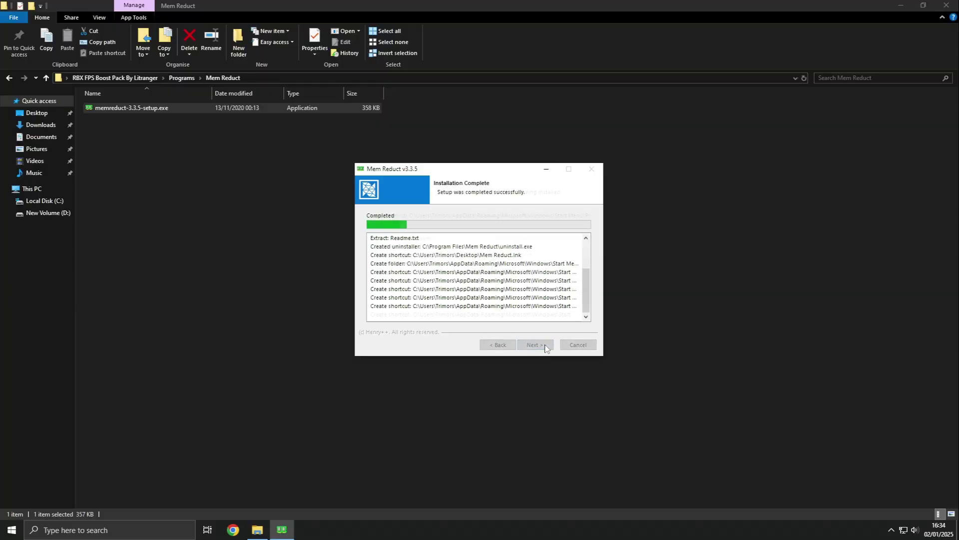
{"action": "left_click", "coordinate": [546, 346]}
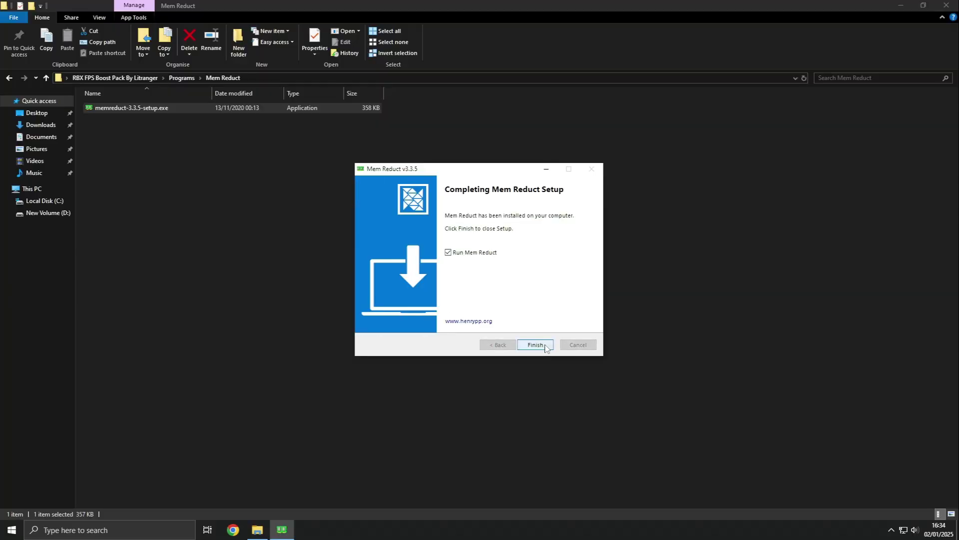
{"action": "left_click", "coordinate": [535, 345]}
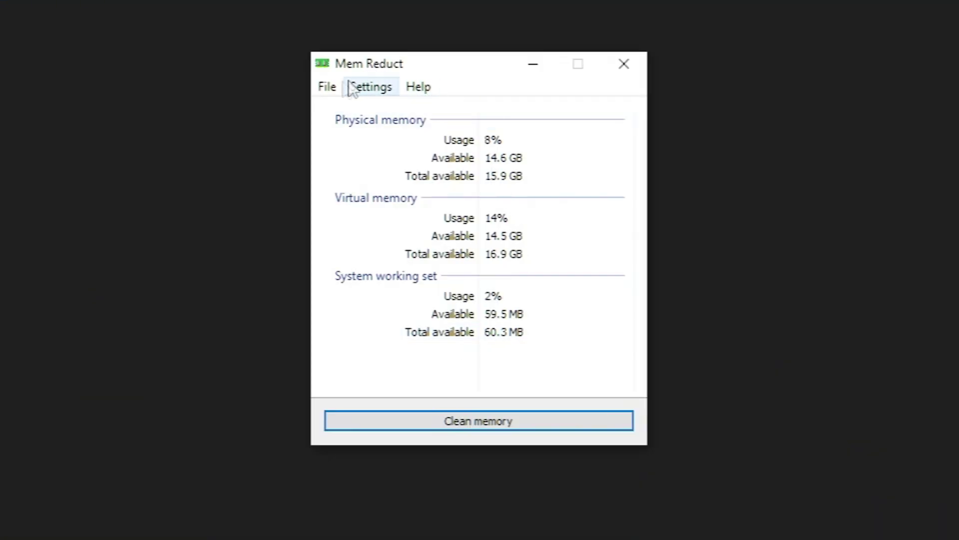
- In Mem Reduct's memory cleaning settings, enable cleaning when usage is above 80%
{"action": "left_click", "coordinate": [328, 86]}
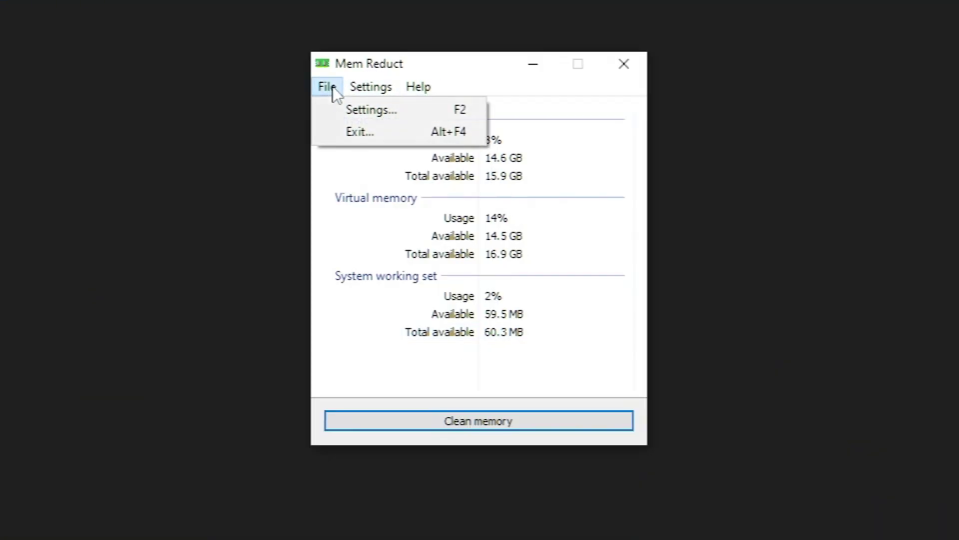
{"action": "left_click", "coordinate": [340, 108]}
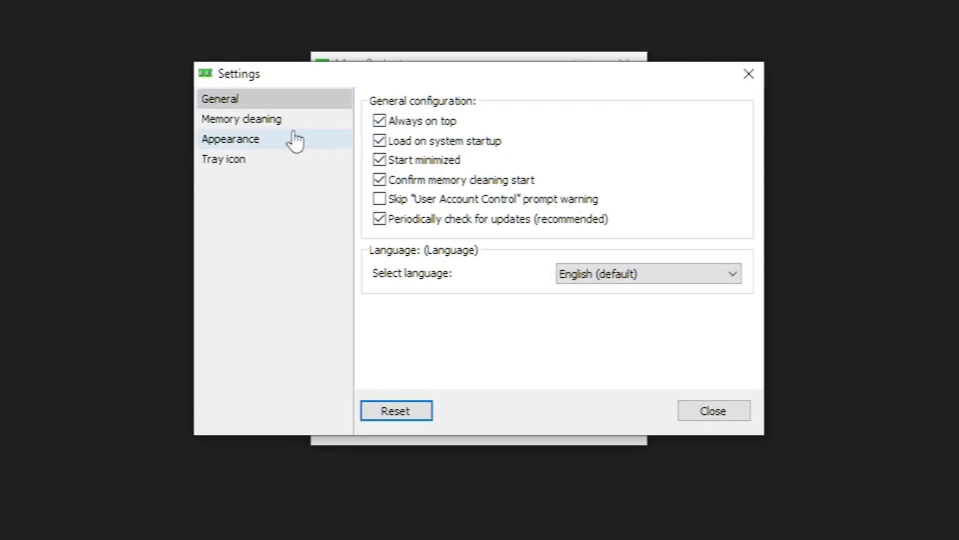
{"action": "left_click", "coordinate": [259, 122]}
{"action": "double_click", "coordinate": [379, 123]}
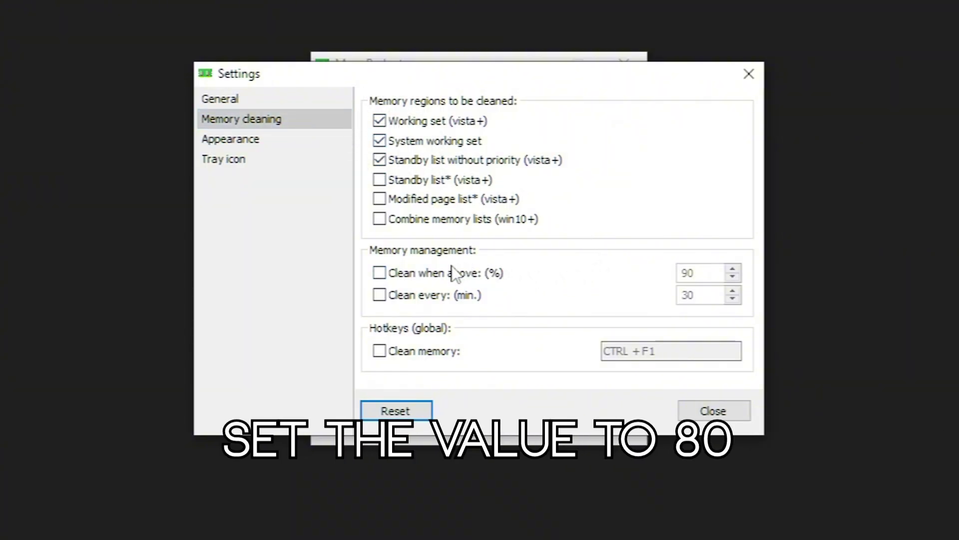
{"action": "left_click", "coordinate": [406, 274]}
{"action": "left_click_drag", "start_coordinate": [713, 272], "coordinate": [616, 268]}
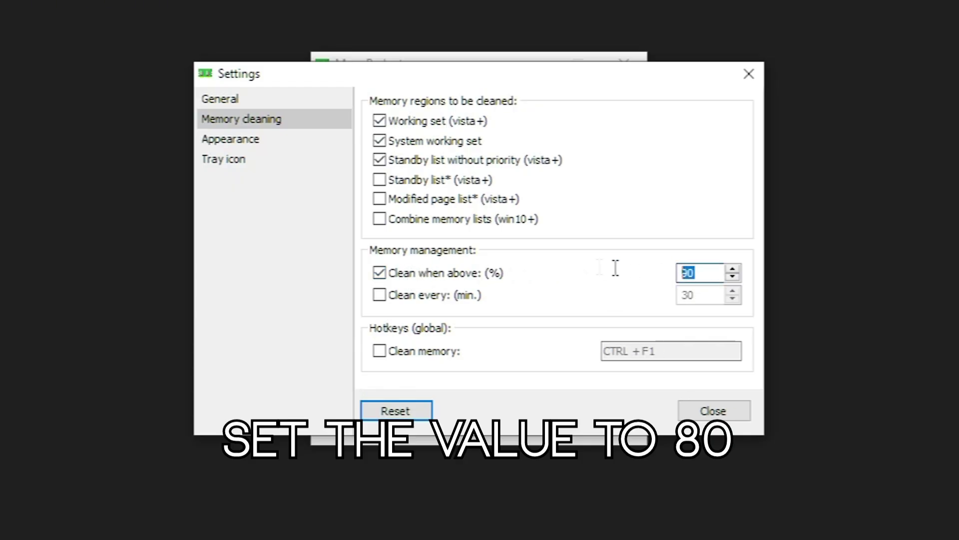
{"action": "type", "text": "8"}
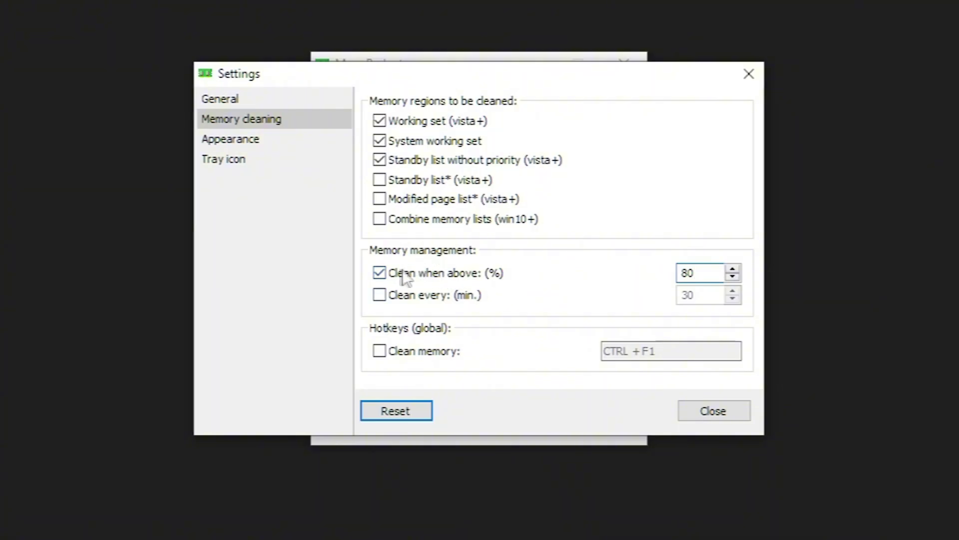
{"action": "left_click", "coordinate": [379, 273]}
{"action": "left_click", "coordinate": [381, 273]}
{"action": "left_click", "coordinate": [713, 411]}
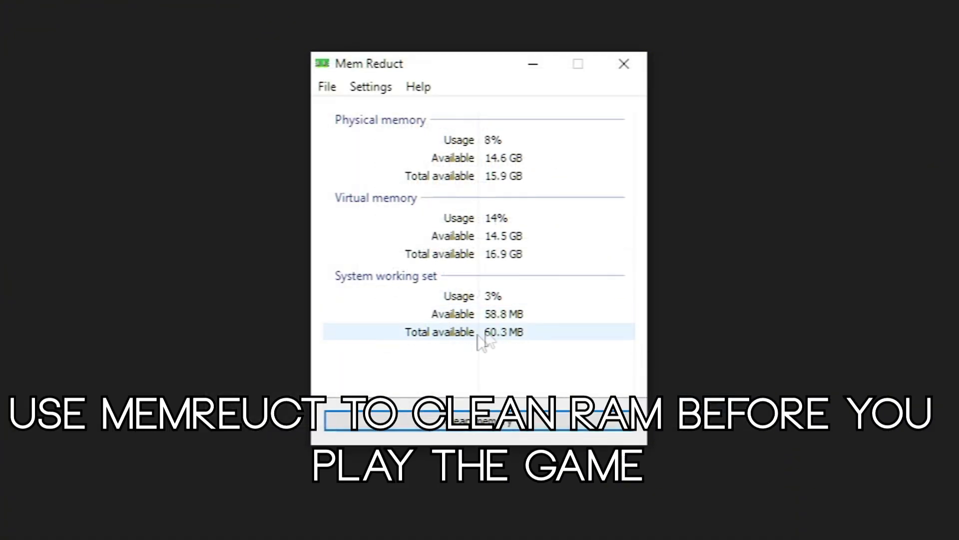
- Clean the memory with Mem Reduct and close its window
{"action": "left_click", "coordinate": [460, 420]}
{"action": "left_click", "coordinate": [534, 286]}
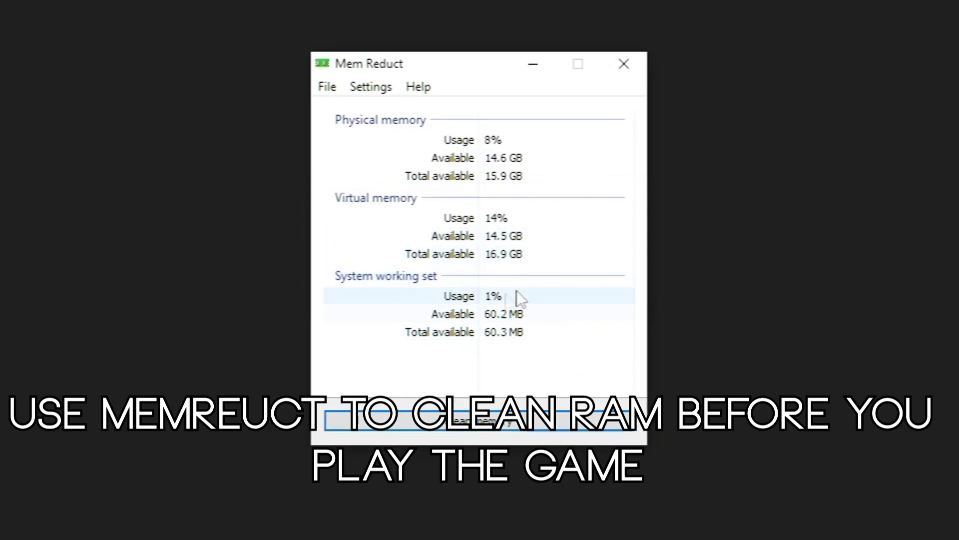
{"action": "left_click", "coordinate": [624, 64]}
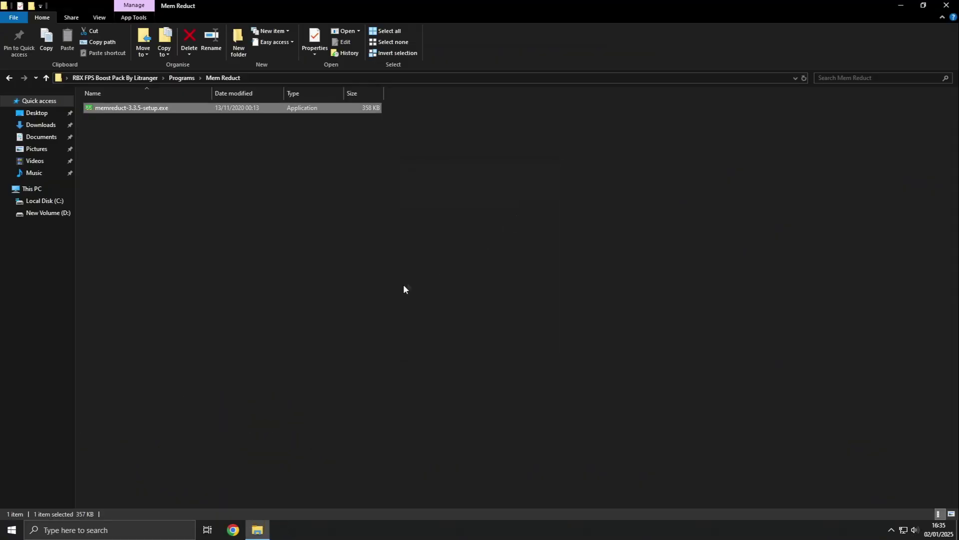
- Go to the MSI Utility V3 folder in Programs and run MSI_util_v3.exe as administrator
{"action": "left_click", "coordinate": [9, 78]}
{"action": "left_click", "coordinate": [150, 120]}
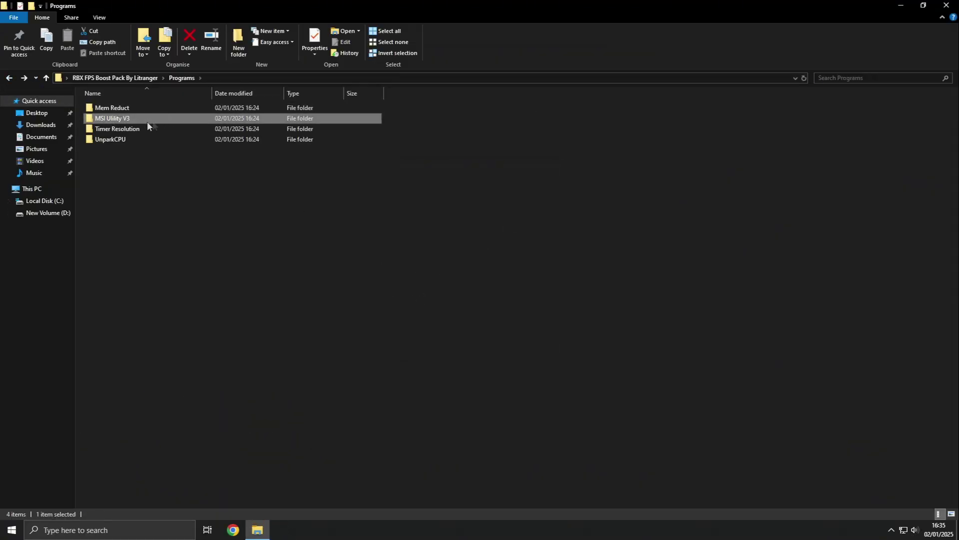
{"action": "double_click", "coordinate": [163, 118]}
{"action": "left_click", "coordinate": [171, 109]}
{"action": "right_click", "coordinate": [171, 109]}
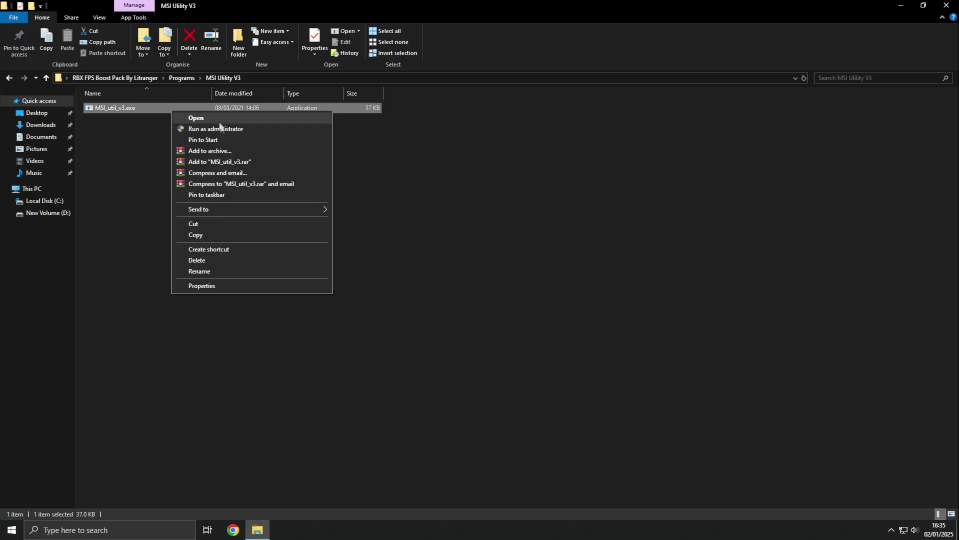
{"action": "left_click", "coordinate": [214, 128]}
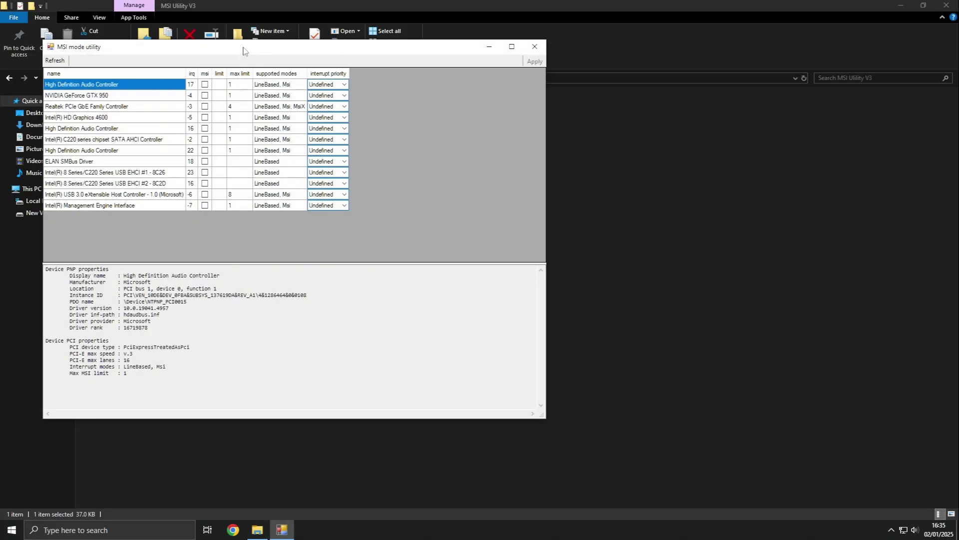
{"action": "left_click_drag", "start_coordinate": [243, 50], "coordinate": [402, 102]}
- Enable MSI mode for the NVIDIA GeForce GTX 950 and set its interrupt priority to High
{"action": "left_click", "coordinate": [278, 149]}
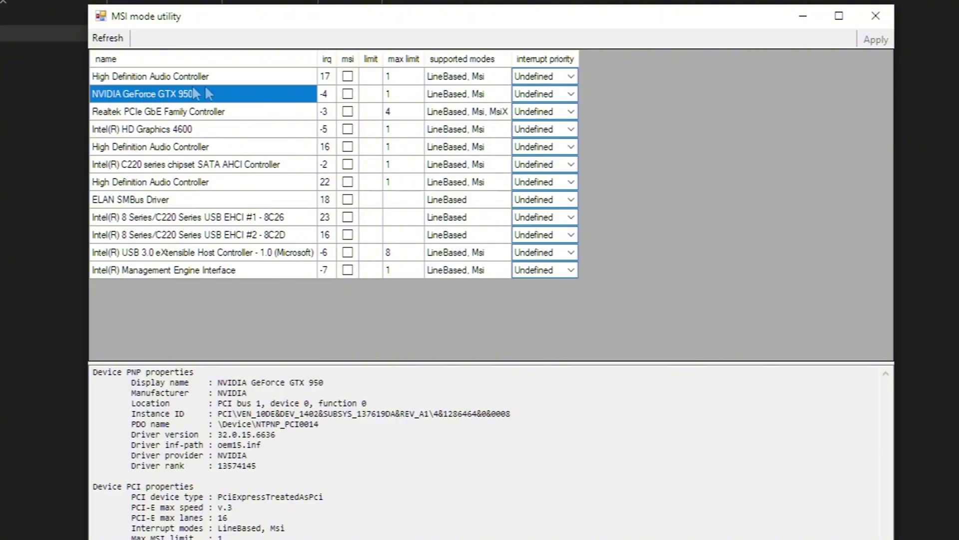
{"action": "left_click", "coordinate": [347, 94]}
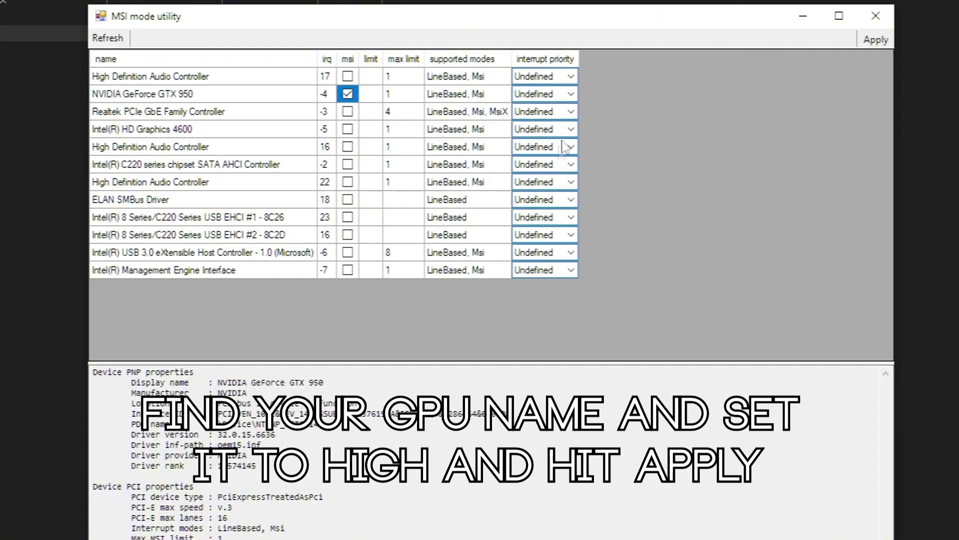
{"action": "left_click", "coordinate": [570, 95]}
{"action": "left_click", "coordinate": [528, 140]}
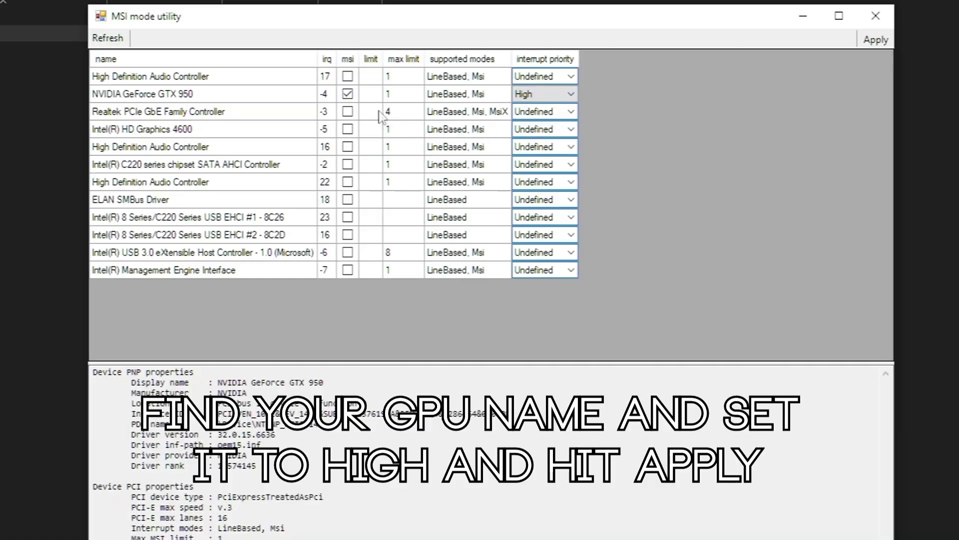
- Enable MSI for the Intel(R) HD Graphics 4600 with High interrupt priority, then apply the changes and close the utility
{"action": "left_click", "coordinate": [179, 131]}
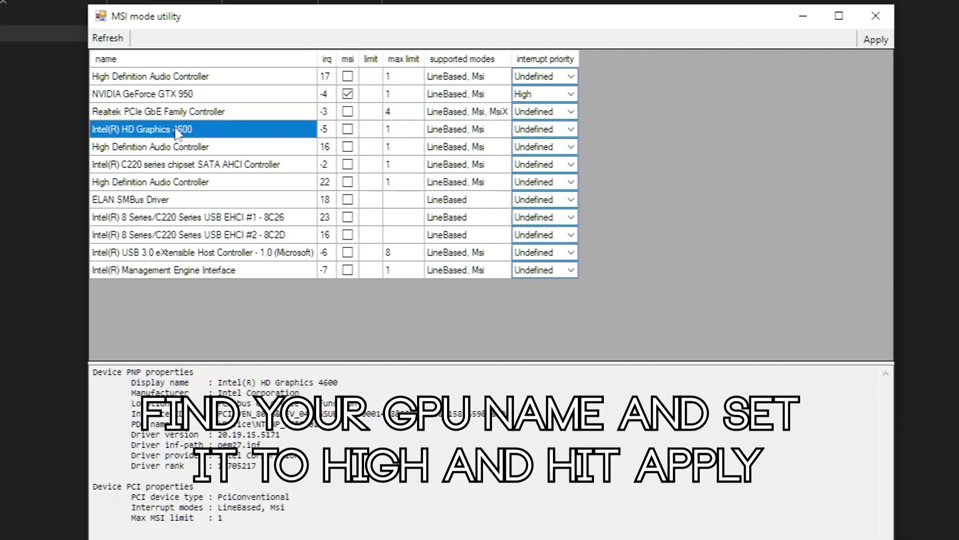
{"action": "left_click", "coordinate": [348, 129]}
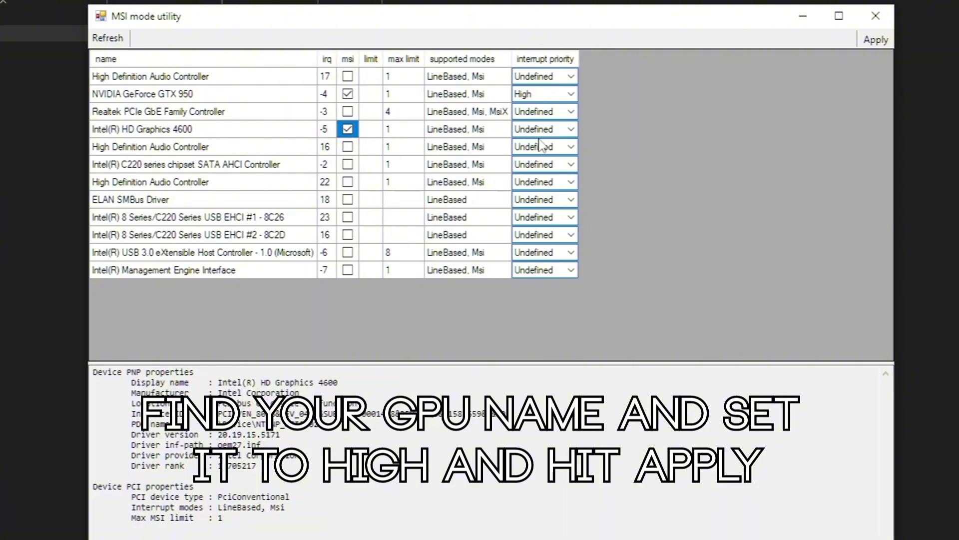
{"action": "left_click", "coordinate": [570, 131]}
{"action": "left_click", "coordinate": [529, 175]}
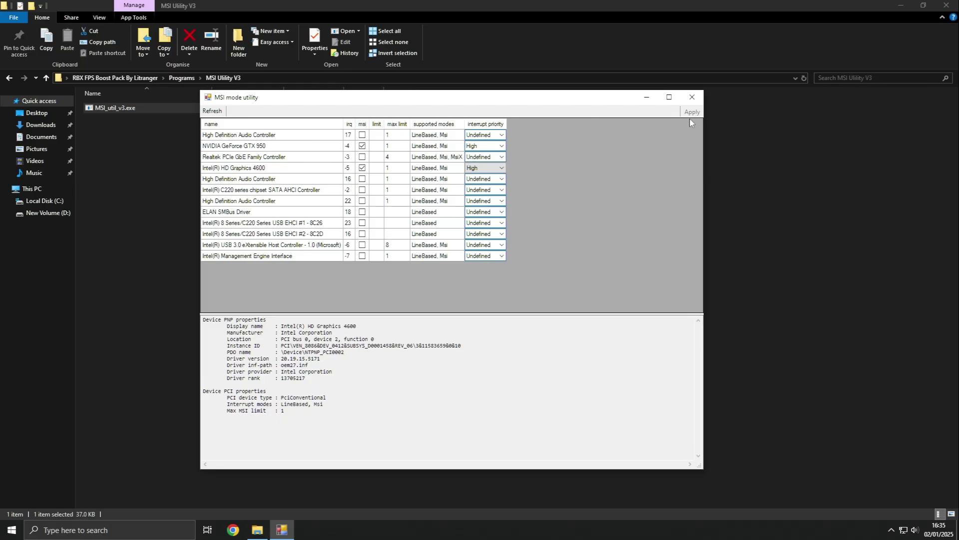
{"action": "left_click", "coordinate": [875, 15]}
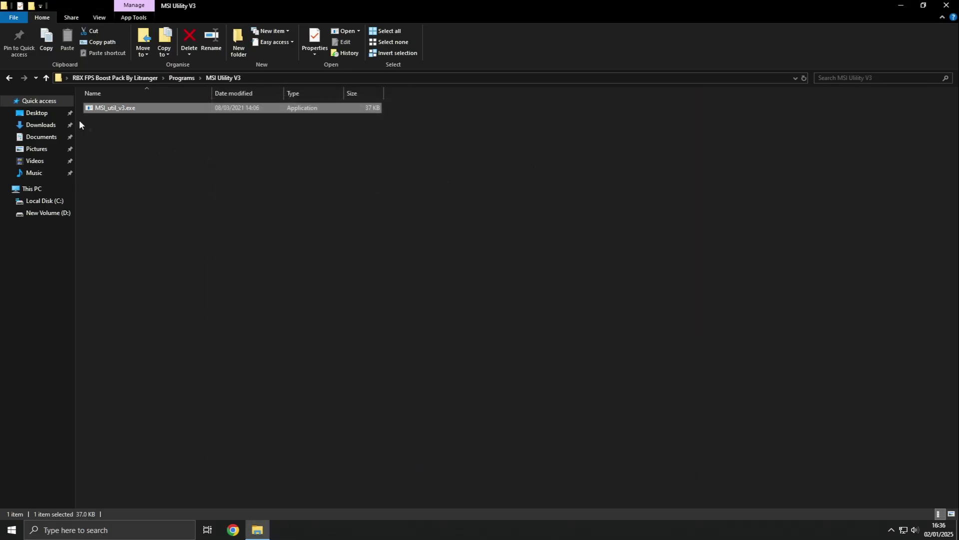
- Go to the Timer Resolution folder in Programs and create a desktop shortcut for TimerResolution.exe
{"action": "left_click", "coordinate": [10, 78]}
{"action": "left_click", "coordinate": [141, 129]}
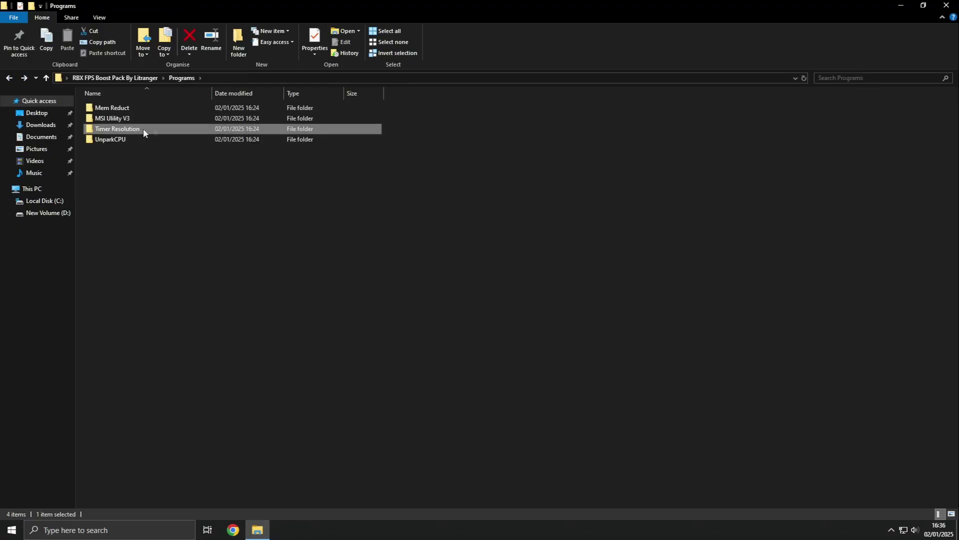
{"action": "double_click", "coordinate": [158, 128]}
{"action": "left_click", "coordinate": [148, 107]}
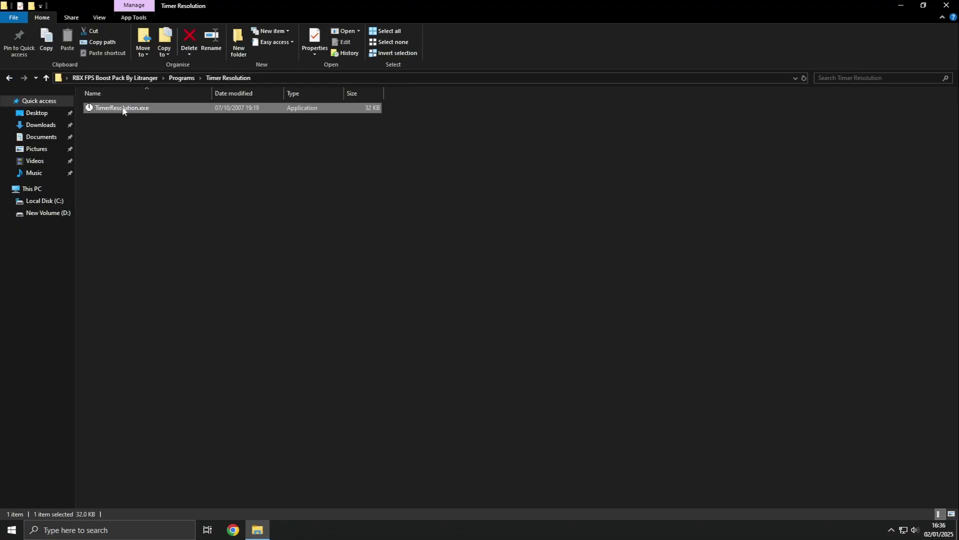
{"action": "right_click", "coordinate": [151, 104]}
{"action": "mouse_move", "coordinate": [265, 202]}
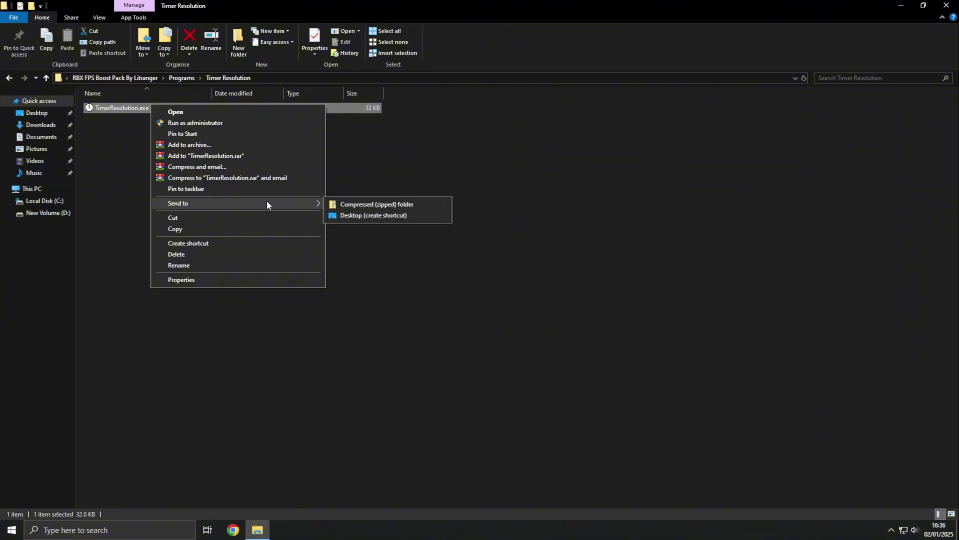
{"action": "left_click", "coordinate": [360, 215]}
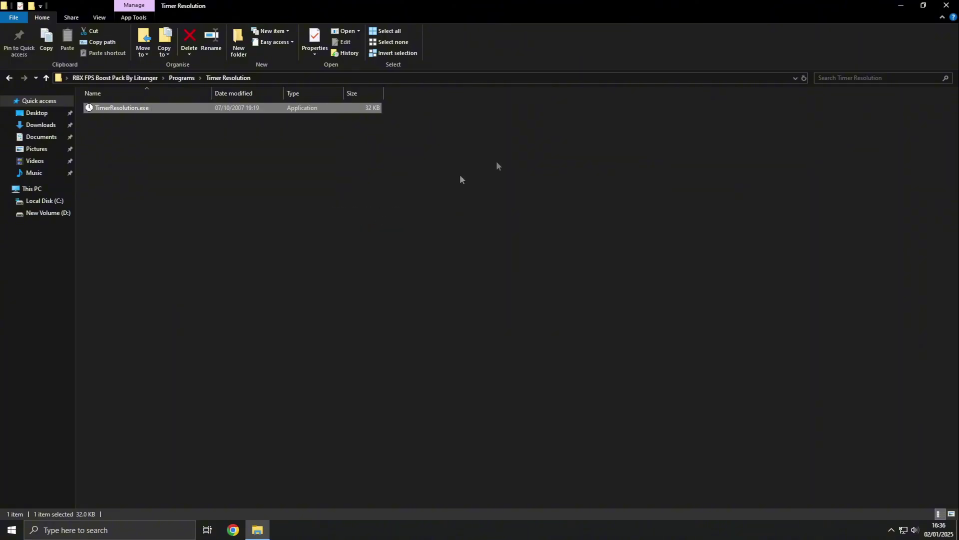
- Run TimerResolution from its desktop shortcut to set the timer resolution to Maximum, then close it and return to the Timer Resolution folder
{"action": "left_click", "coordinate": [901, 5]}
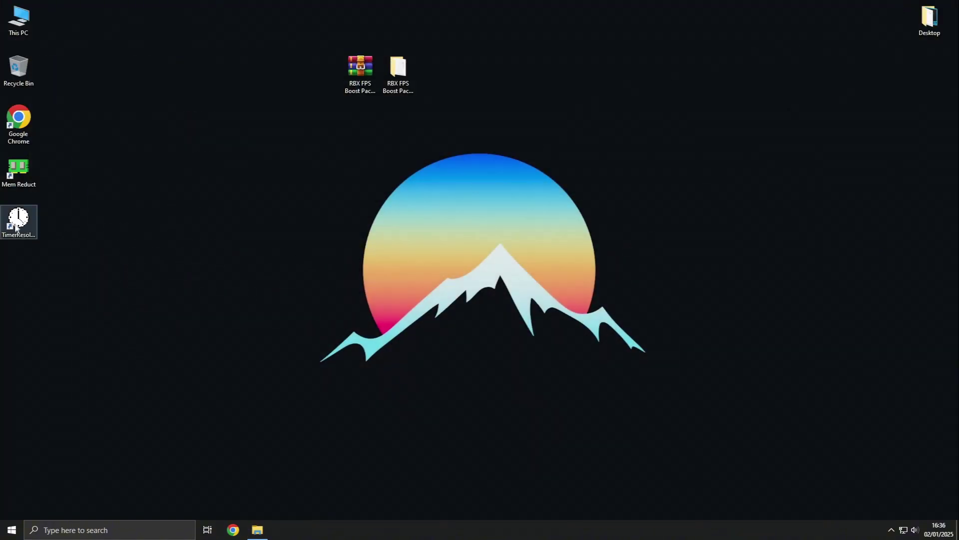
{"action": "double_click", "coordinate": [19, 220]}
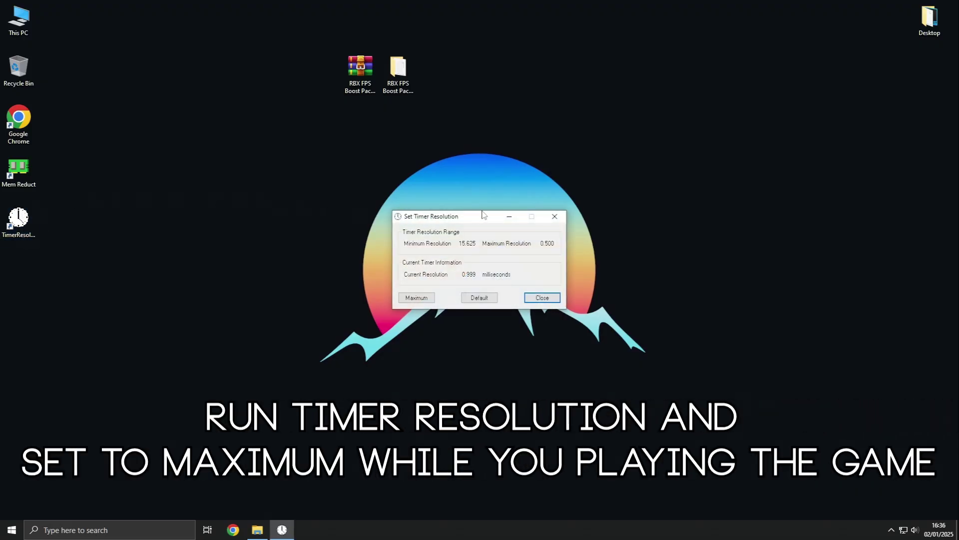
{"action": "left_click_drag", "start_coordinate": [481, 223], "coordinate": [479, 222]}
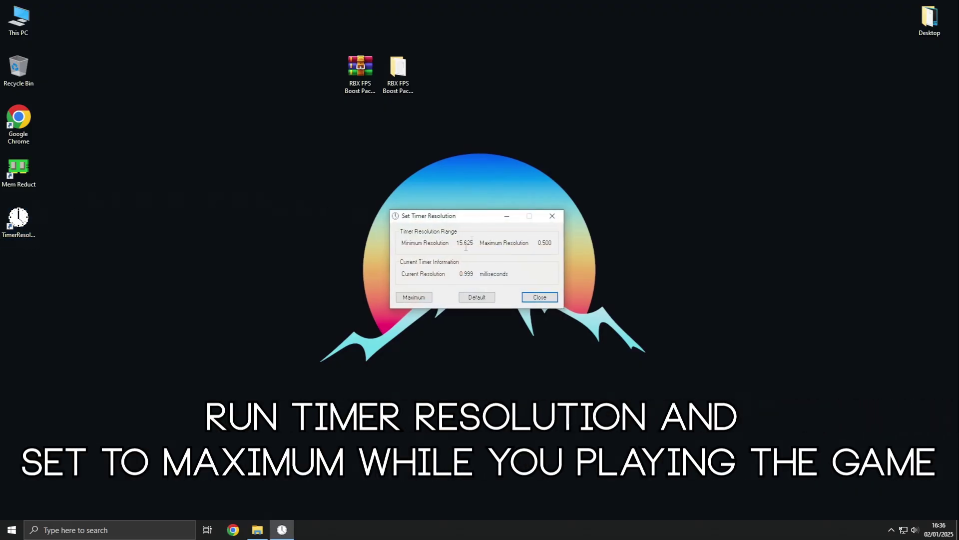
{"action": "left_click", "coordinate": [489, 298]}
{"action": "left_click", "coordinate": [418, 299]}
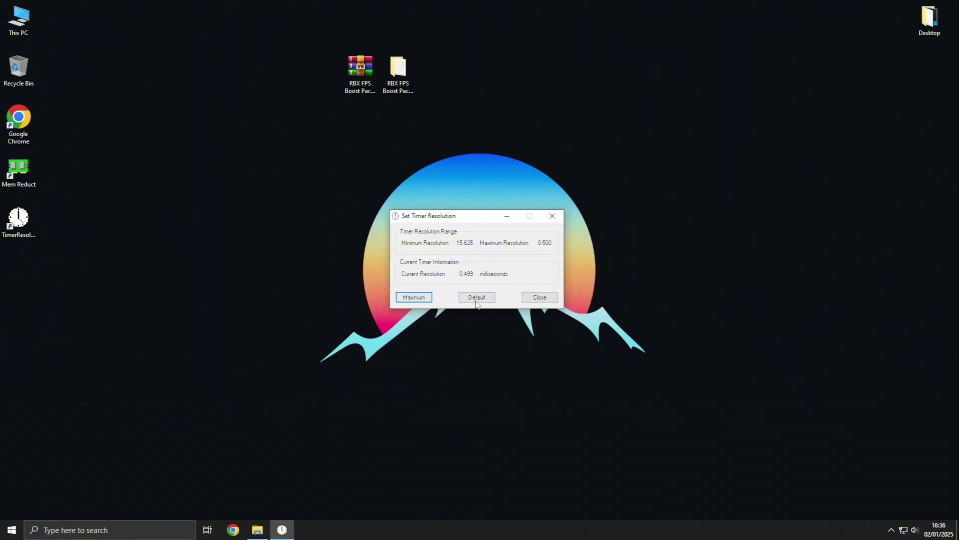
{"action": "key", "text": "Tab"}
{"action": "key", "text": "space"}
{"action": "left_click", "coordinate": [408, 300]}
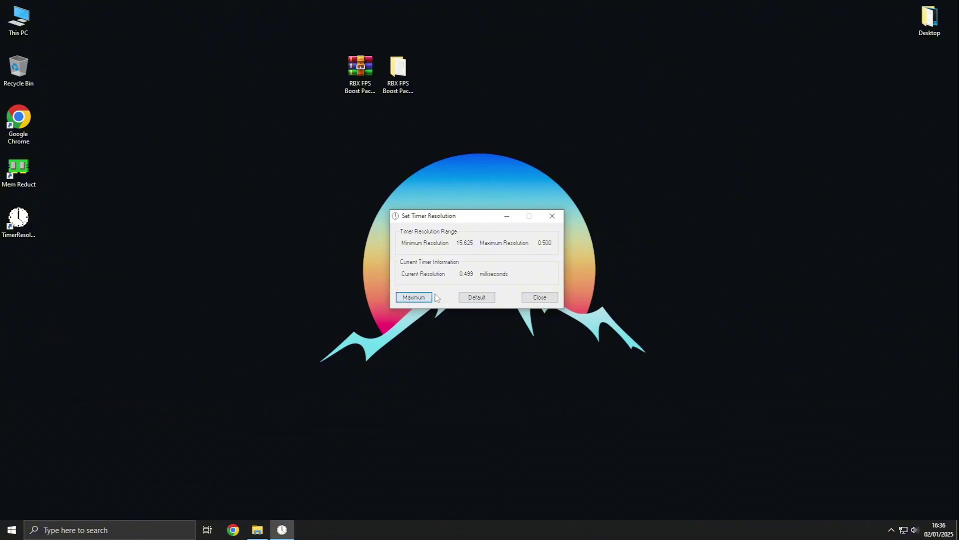
{"action": "left_click", "coordinate": [552, 215]}
{"action": "left_click", "coordinate": [257, 530]}
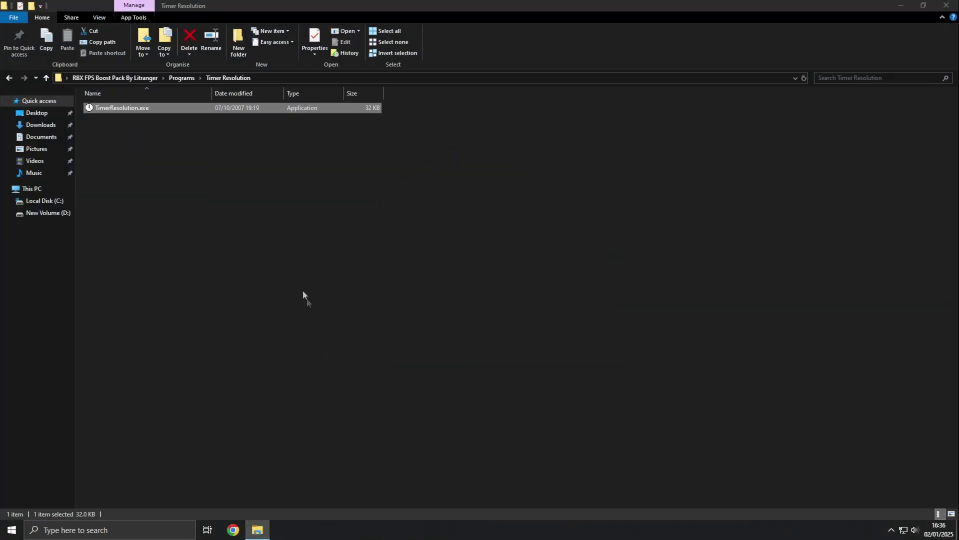
- Go to the UnparkCPU folder in Programs and run Unparkcpu.exe
{"action": "left_click", "coordinate": [9, 78]}
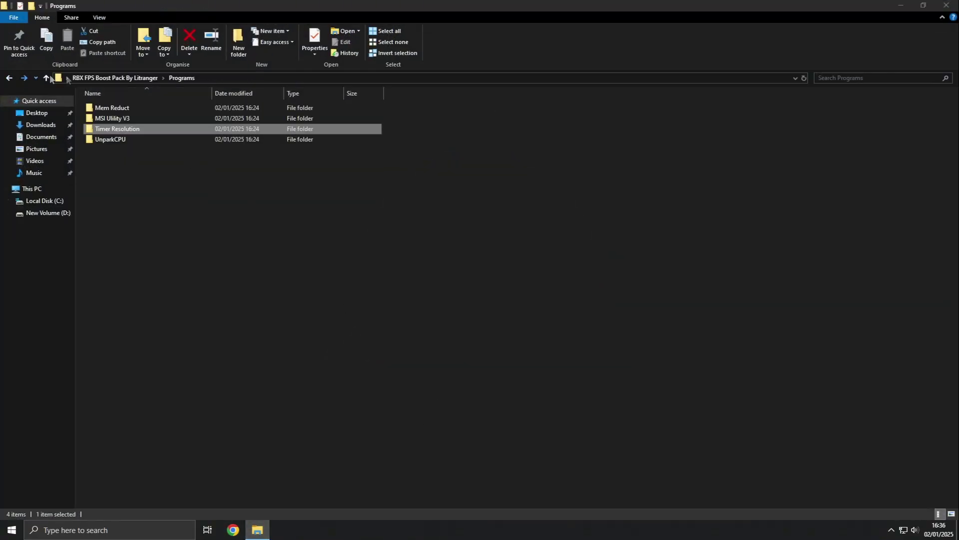
{"action": "left_click", "coordinate": [131, 139]}
{"action": "double_click", "coordinate": [144, 139]}
{"action": "left_click", "coordinate": [163, 118]}
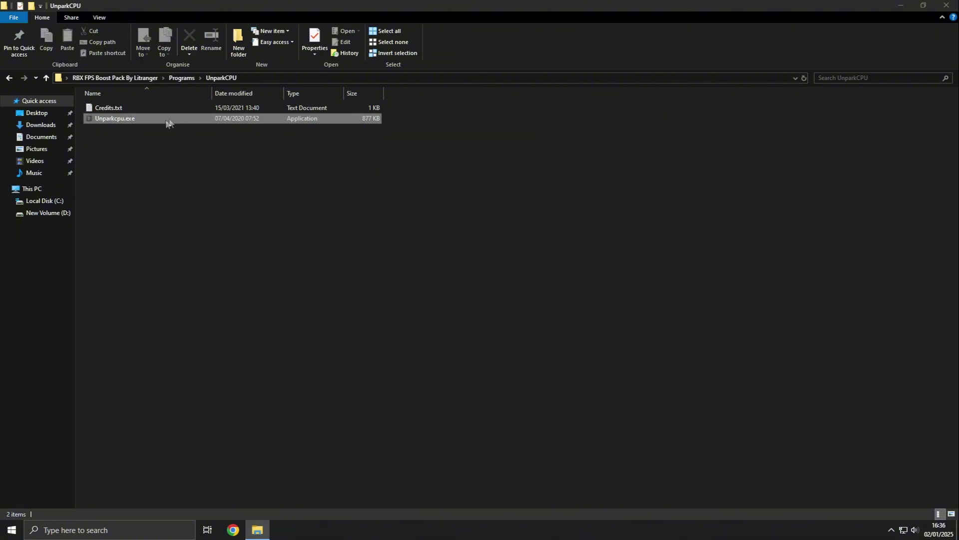
{"action": "right_click", "coordinate": [160, 118]}
{"action": "left_click", "coordinate": [227, 136]}
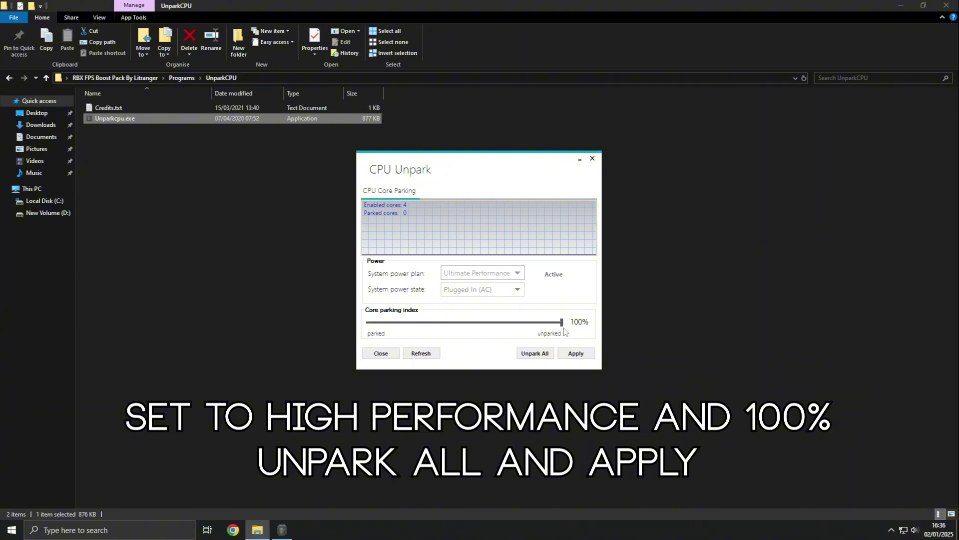
- Set the core parking index to 100%, unpark all cores, apply the changes and close CPU Unpark
{"action": "mouse_move", "coordinate": [562, 322]}
{"action": "left_mouse_down"}
{"action": "mouse_move", "coordinate": [423, 322]}
{"action": "mouse_move", "coordinate": [563, 322]}
{"action": "left_mouse_up"}
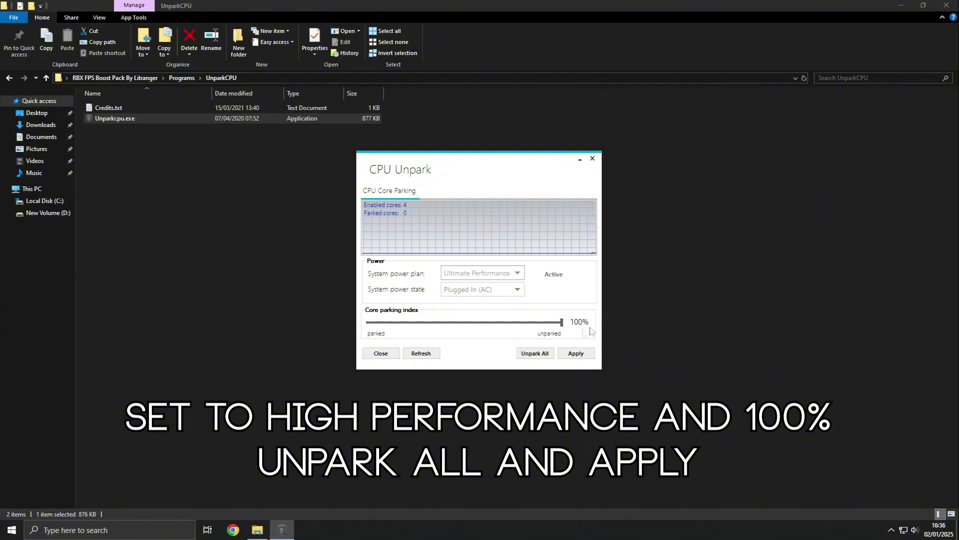
{"action": "left_click", "coordinate": [533, 353]}
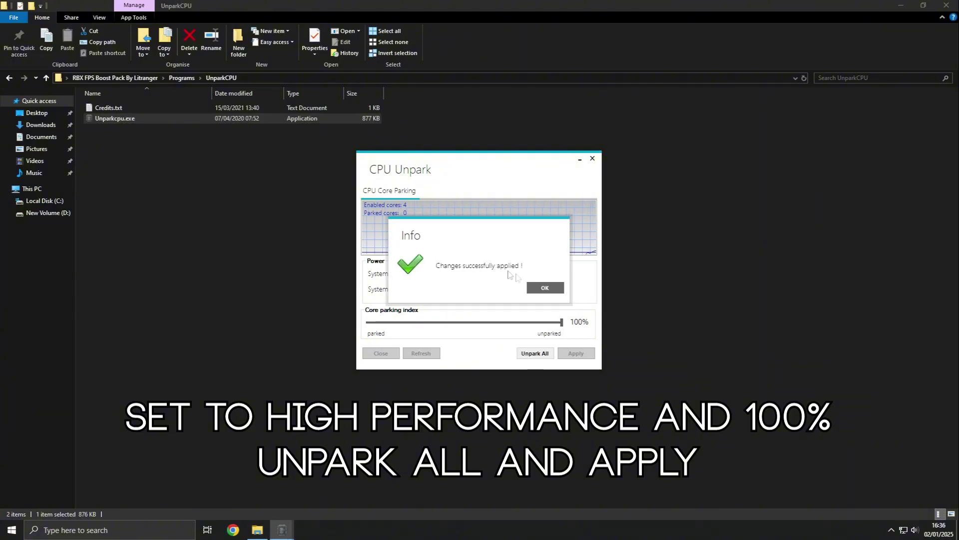
{"action": "left_click", "coordinate": [545, 287]}
{"action": "left_click", "coordinate": [569, 354]}
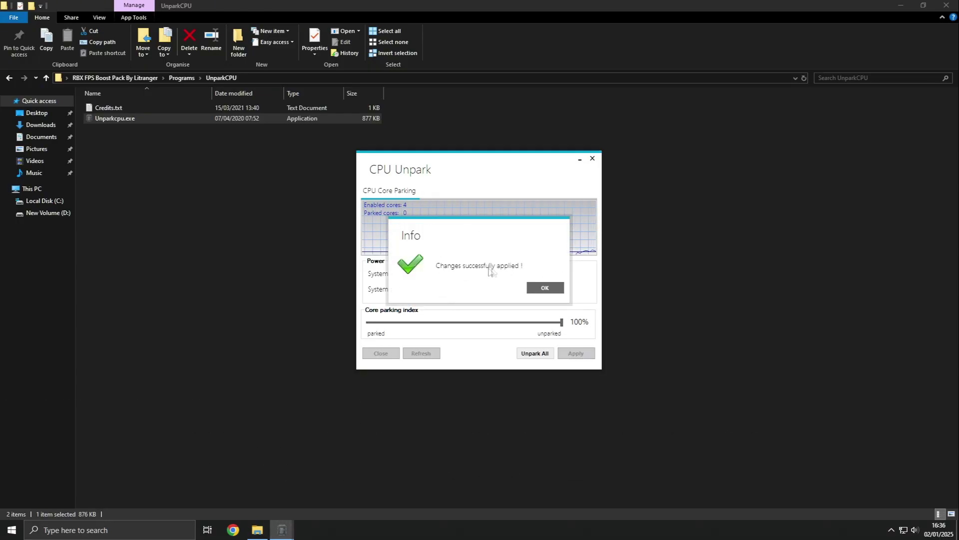
{"action": "left_click", "coordinate": [546, 287]}
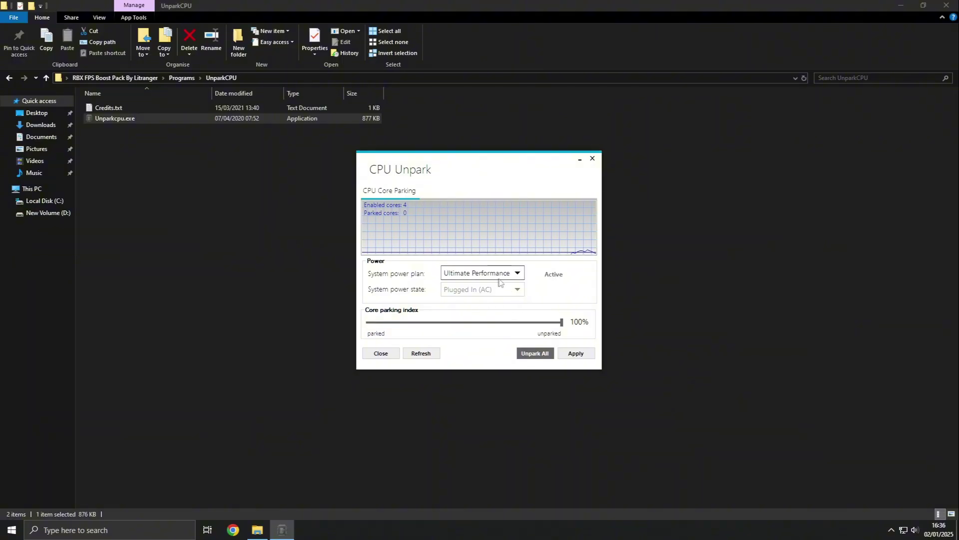
{"action": "left_click", "coordinate": [593, 158]}
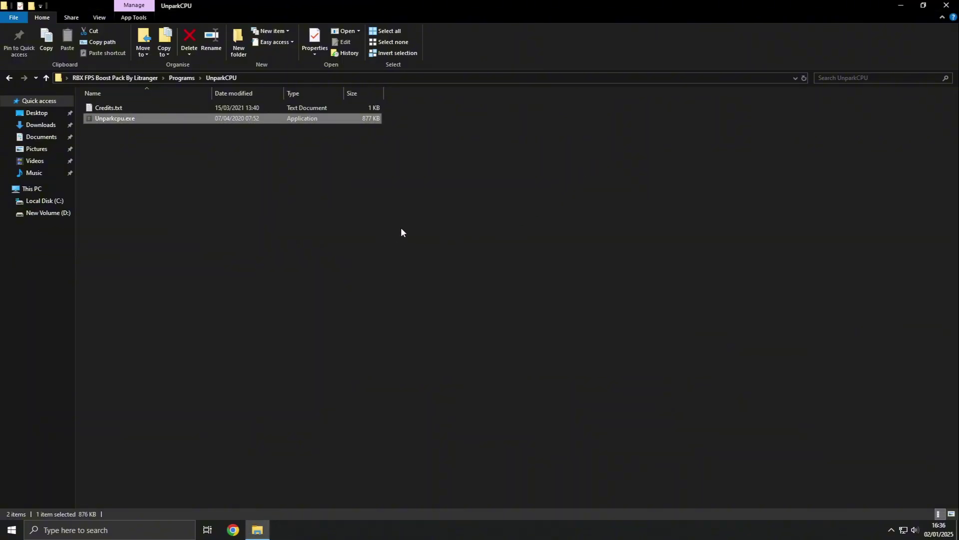
- Open Command-Power Plan.txt from the main RBX FPS Boost Pack folder, copy its powercfg command and close the file
{"action": "left_click", "coordinate": [10, 79]}
{"action": "left_click", "coordinate": [9, 78]}
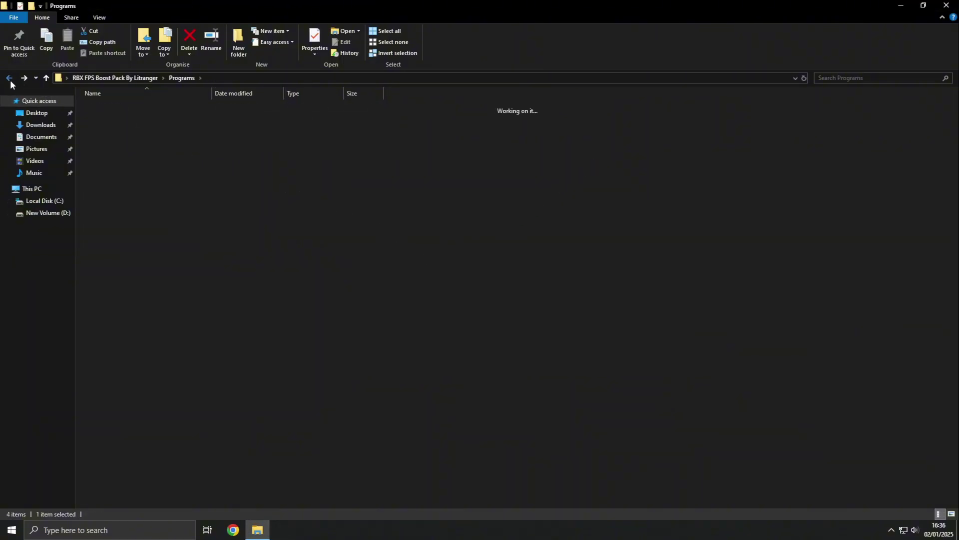
{"action": "double_click", "coordinate": [188, 130]}
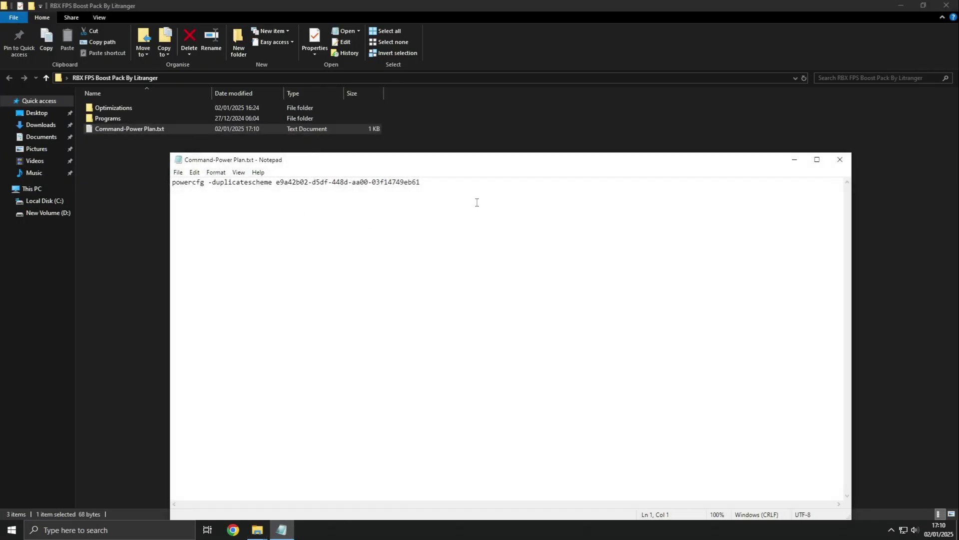
{"action": "left_click_drag", "start_coordinate": [421, 182], "coordinate": [177, 183]}
{"action": "right_click", "coordinate": [188, 183]}
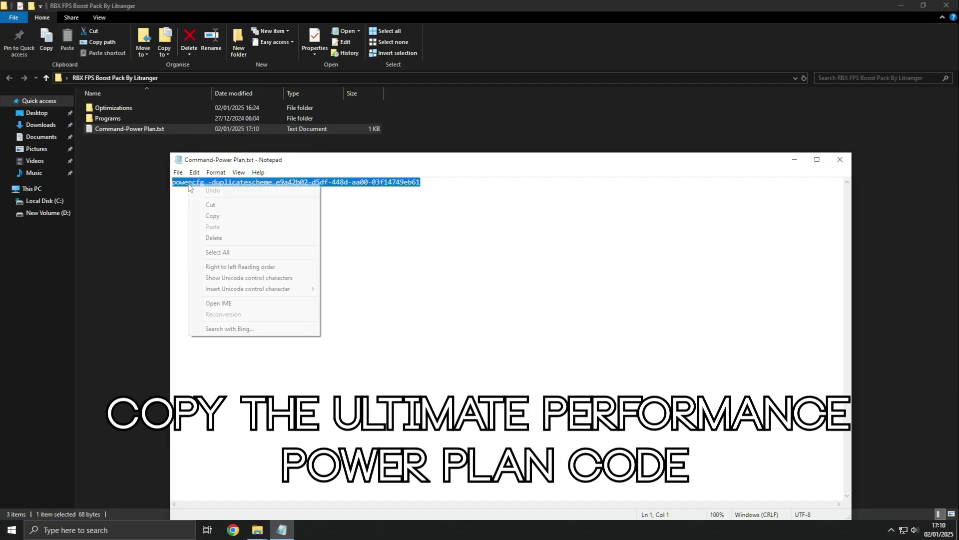
{"action": "left_click", "coordinate": [223, 216]}
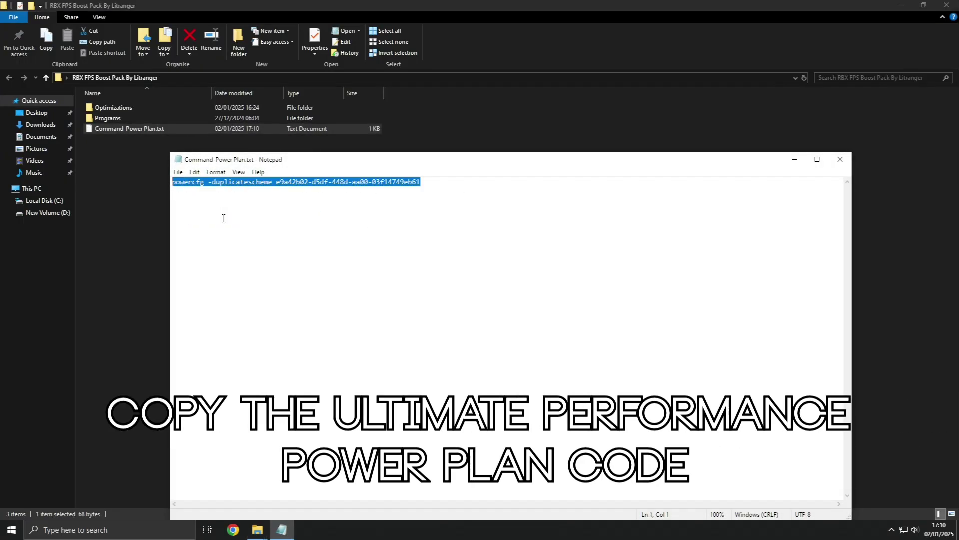
{"action": "left_click", "coordinate": [840, 160]}
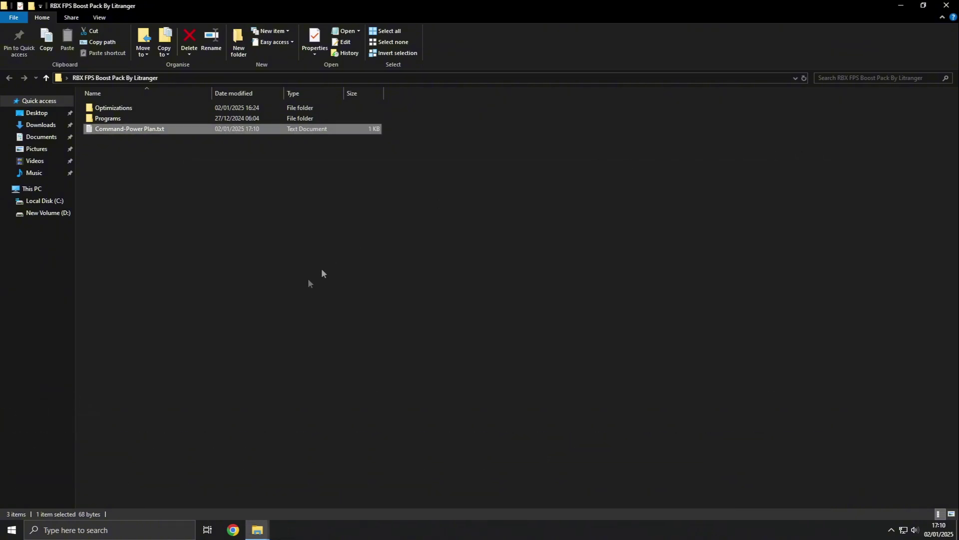
- Run powercfg -duplicatescheme e9a42b02-d5df-448d-aa00-03f14749eb61 in Command Prompt as administrator, then close the prompt
{"action": "left_click", "coordinate": [147, 528]}
{"action": "type", "text": "command"}
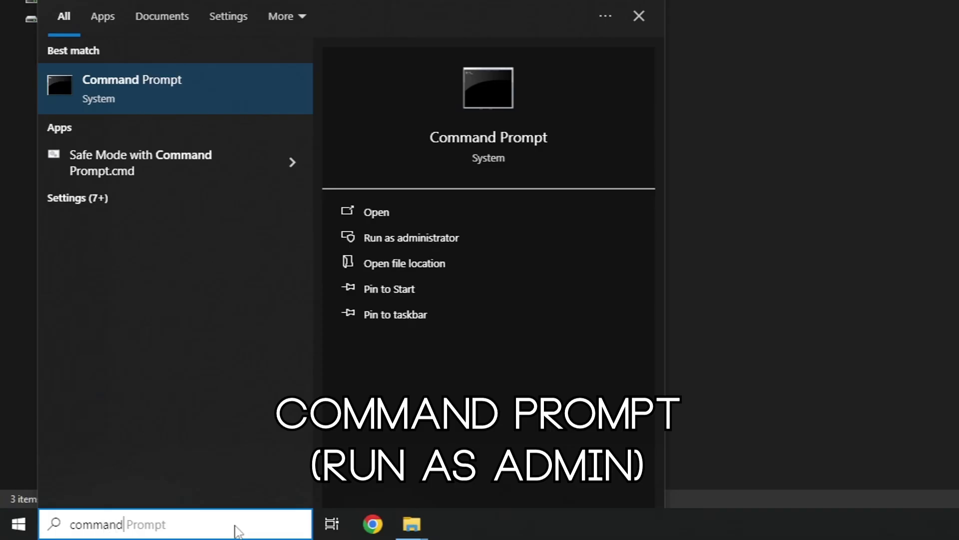
{"action": "type", "text": " prompt"}
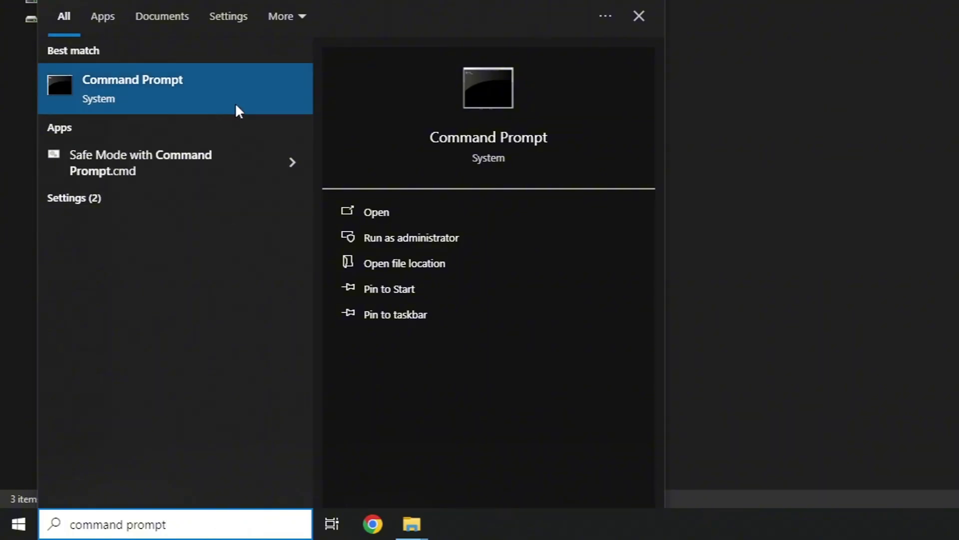
{"action": "left_click", "coordinate": [223, 98]}
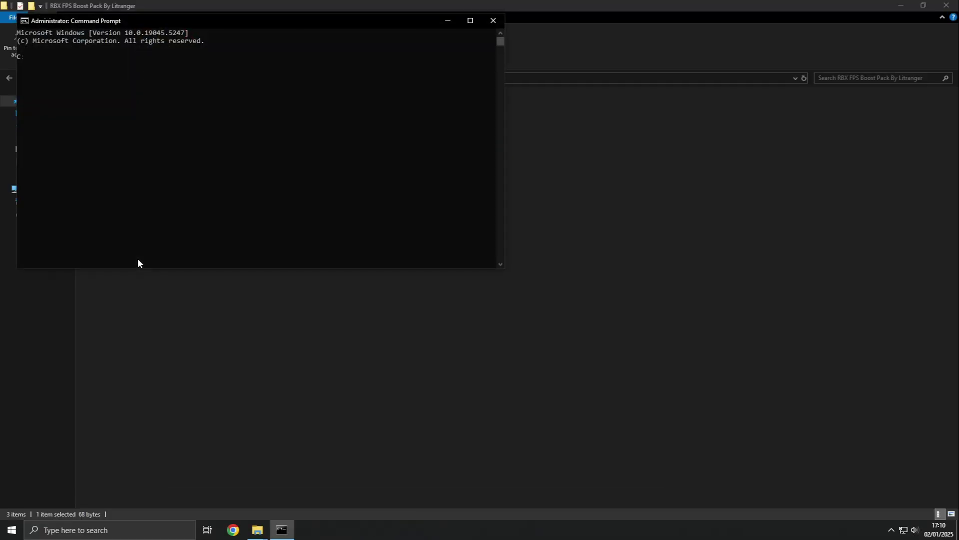
{"action": "right_click", "coordinate": [154, 80]}
{"action": "key", "text": "Return"}
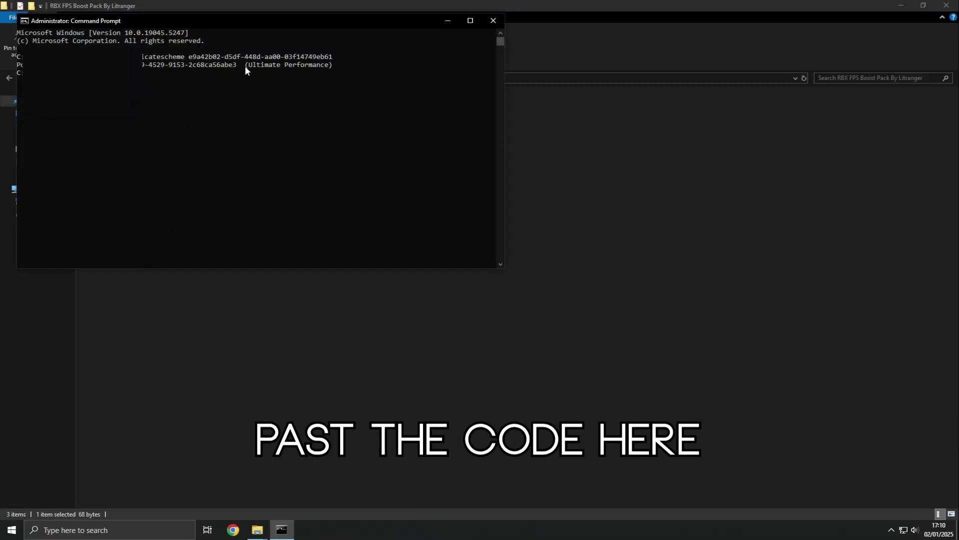
{"action": "left_click_drag", "start_coordinate": [245, 65], "coordinate": [328, 66]}
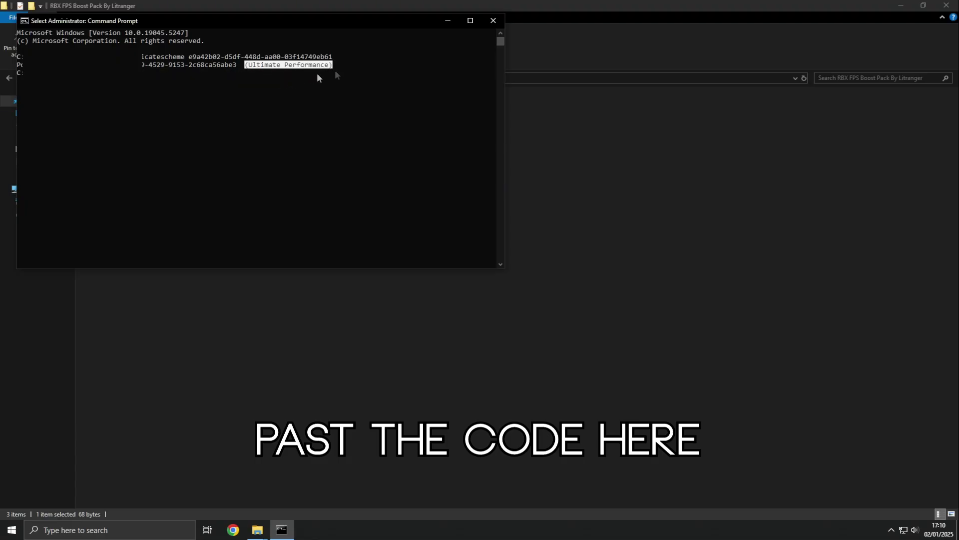
{"action": "left_click", "coordinate": [493, 20]}
- Search for the power plan settings, activate the Ultimate Performance plan, then close Power Options and minimize the folder window
{"action": "left_click", "coordinate": [122, 523]}
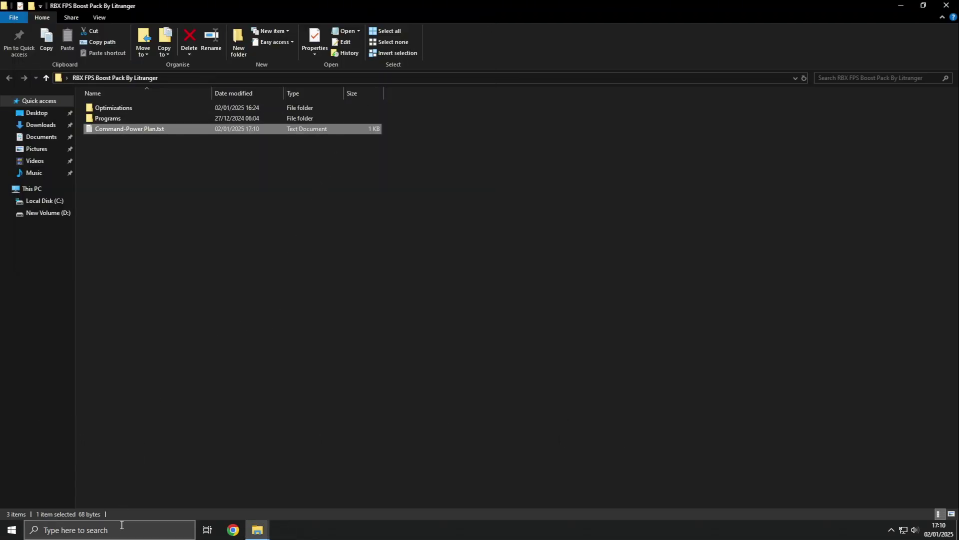
{"action": "type", "text": "power plan"}
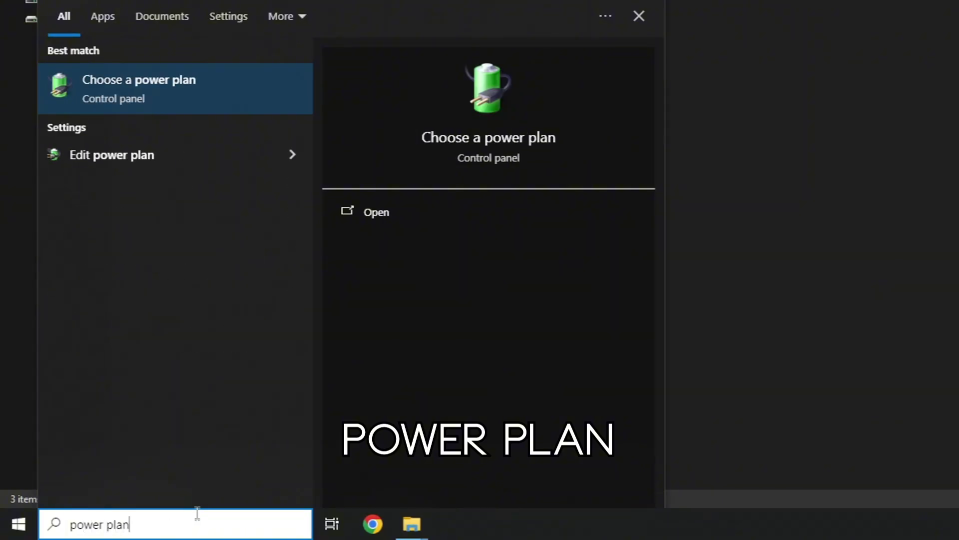
{"action": "left_click", "coordinate": [248, 100]}
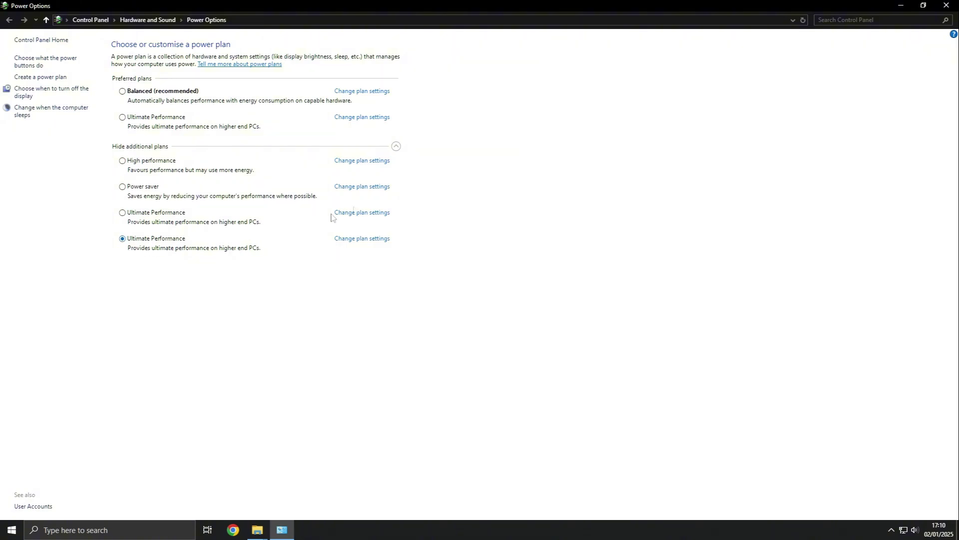
{"action": "left_click", "coordinate": [946, 5]}
{"action": "left_click", "coordinate": [901, 5]}
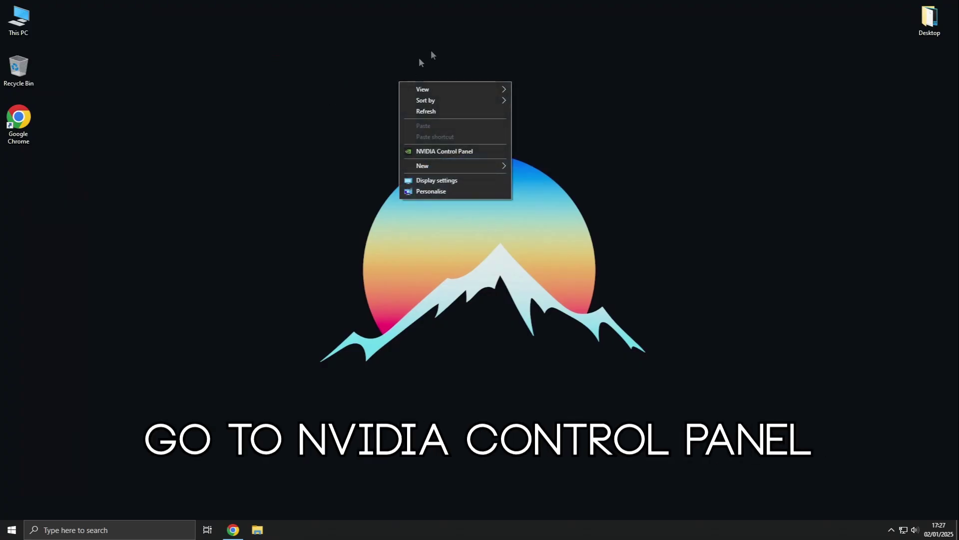
- Open NVIDIA Control Panel from the desktop and set the image settings preference to emphasise Performance
{"action": "left_click", "coordinate": [442, 152]}
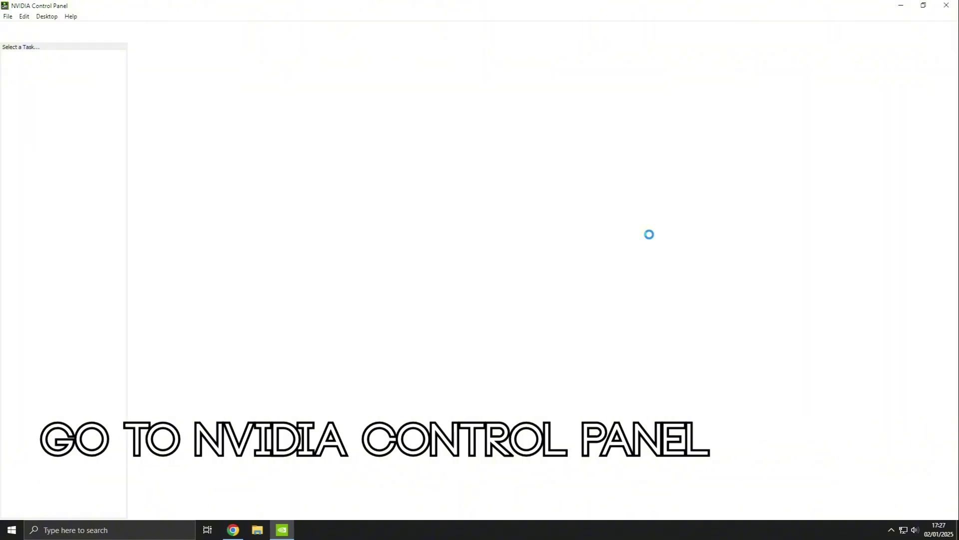
{"action": "left_click", "coordinate": [227, 245]}
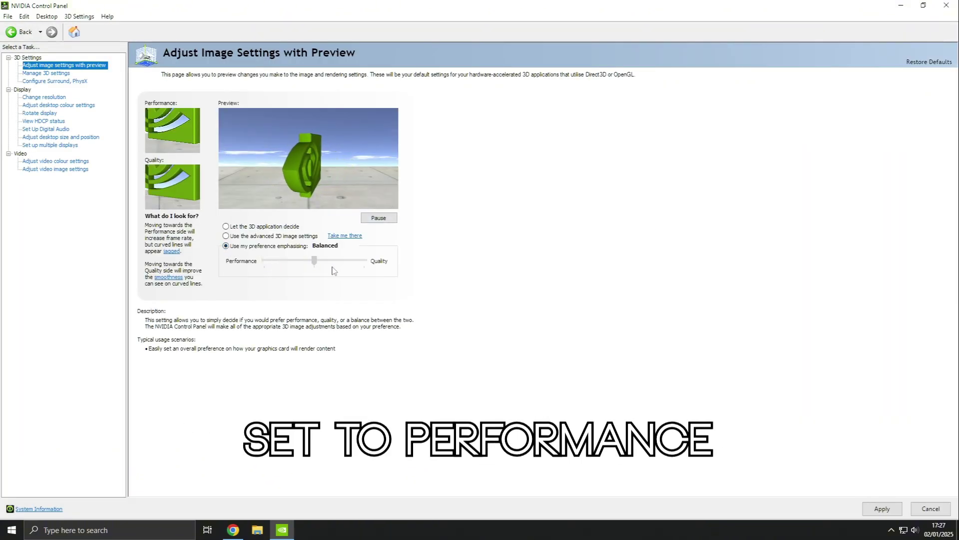
{"action": "left_click", "coordinate": [265, 260]}
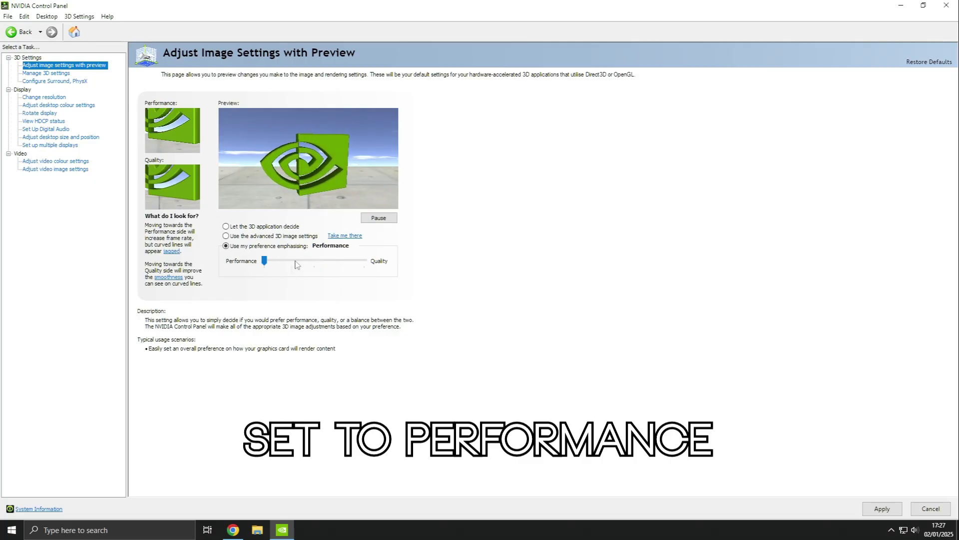
- Set OpenGL GDI compatibility to Prefer performance in the global 3D settings
{"action": "left_click", "coordinate": [46, 73]}
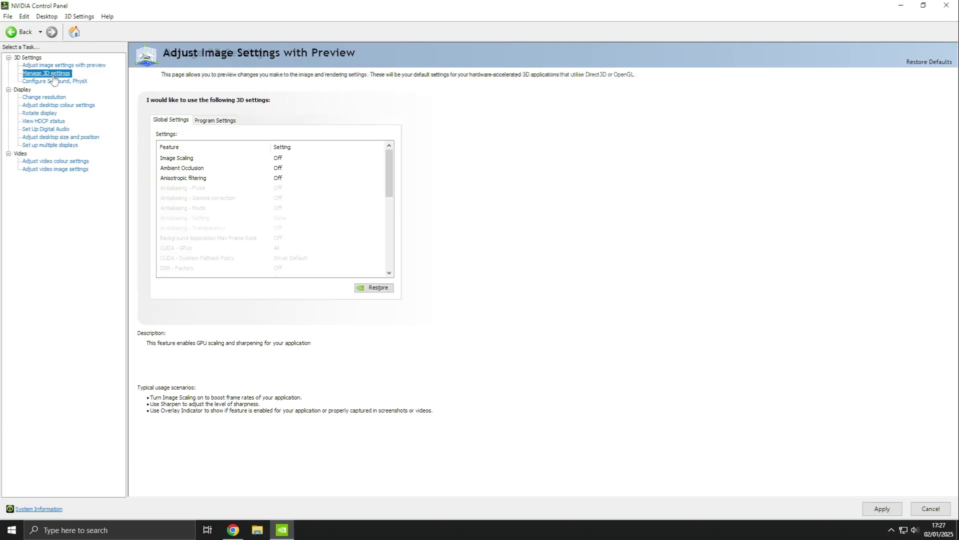
{"action": "left_click_drag", "start_coordinate": [389, 185], "coordinate": [389, 246]}
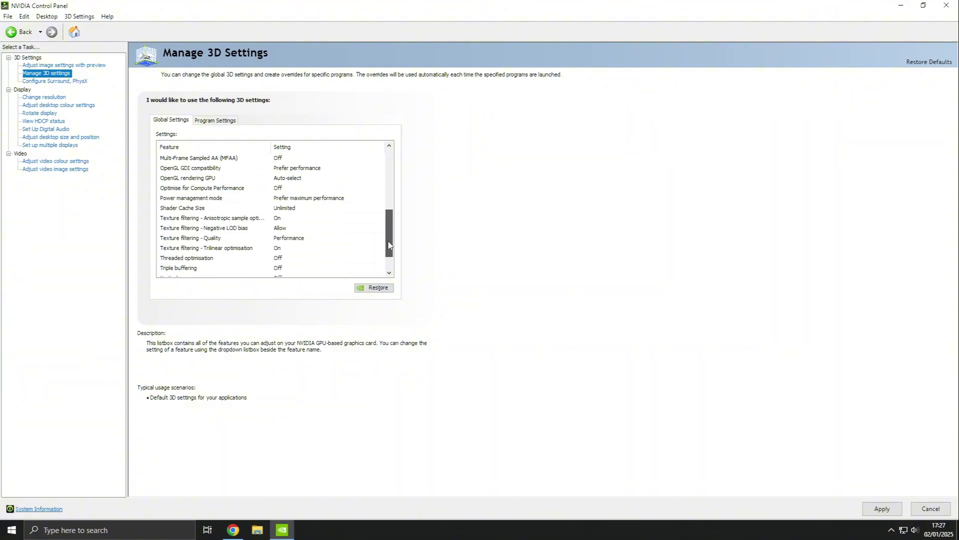
{"action": "left_click", "coordinate": [307, 169]}
{"action": "left_click", "coordinate": [307, 169]}
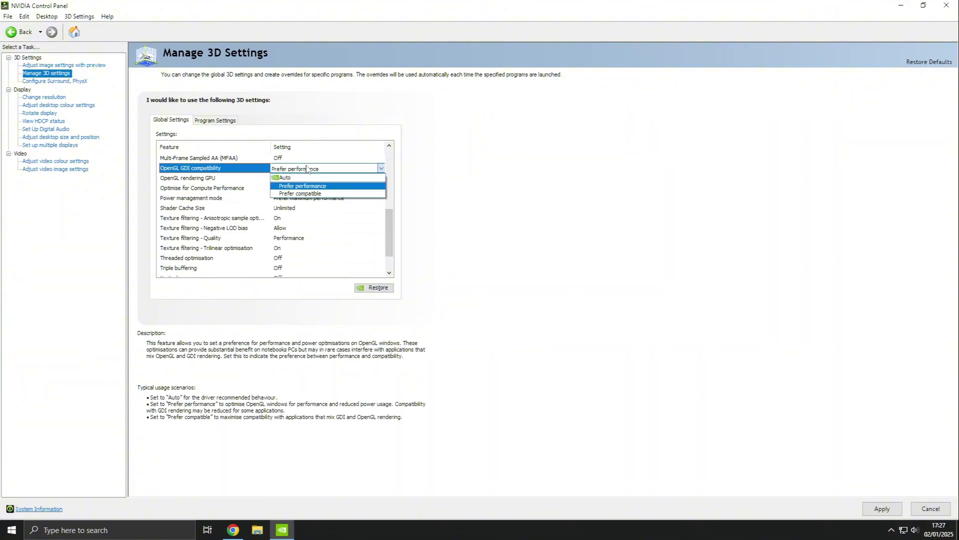
{"action": "left_click", "coordinate": [288, 186]}
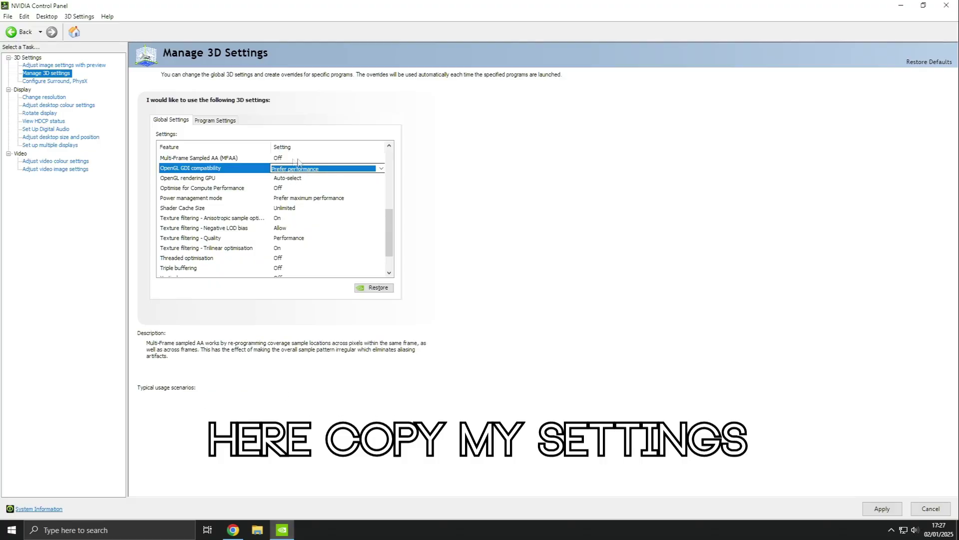
- Set Power management mode to Prefer maximum performance, apply the 3D settings and close NVIDIA Control Panel
{"action": "left_click", "coordinate": [284, 198]}
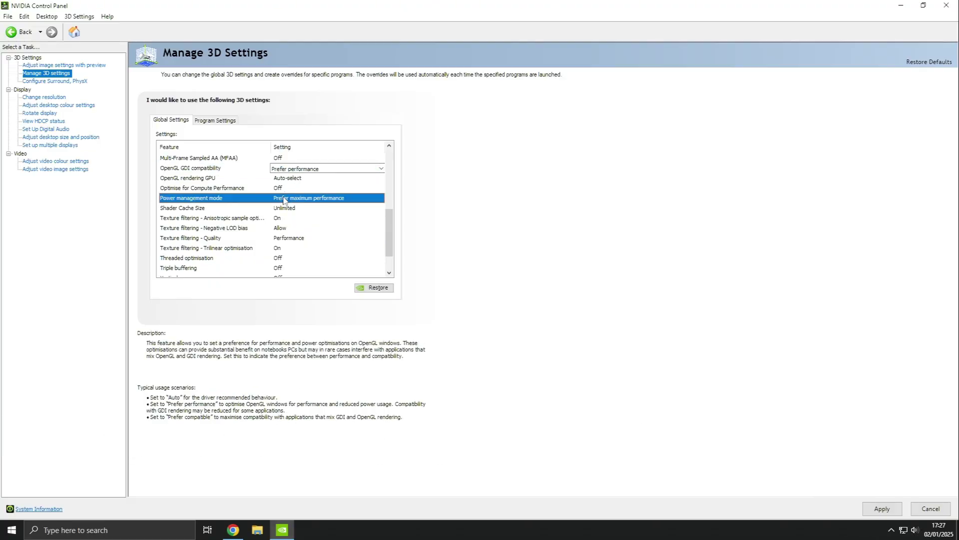
{"action": "left_click", "coordinate": [284, 199]}
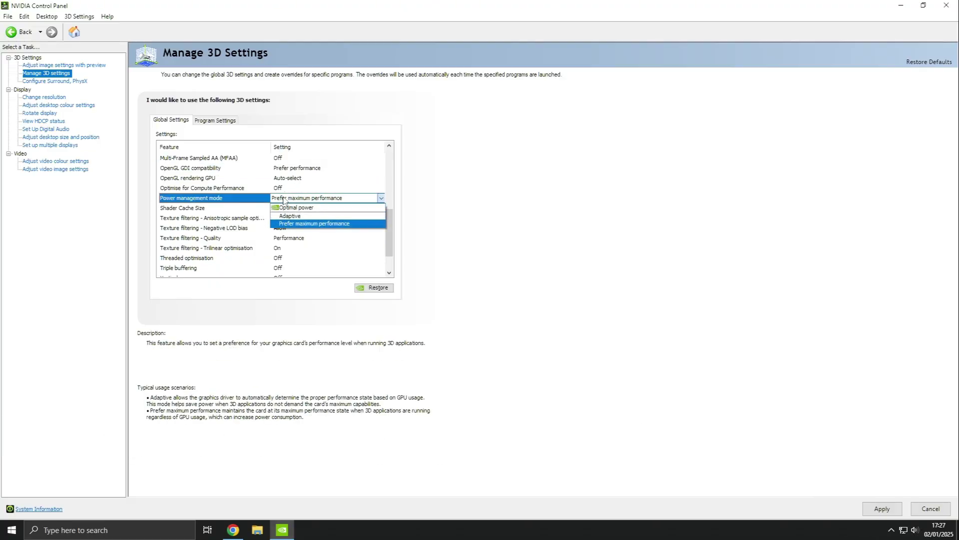
{"action": "left_click", "coordinate": [279, 224]}
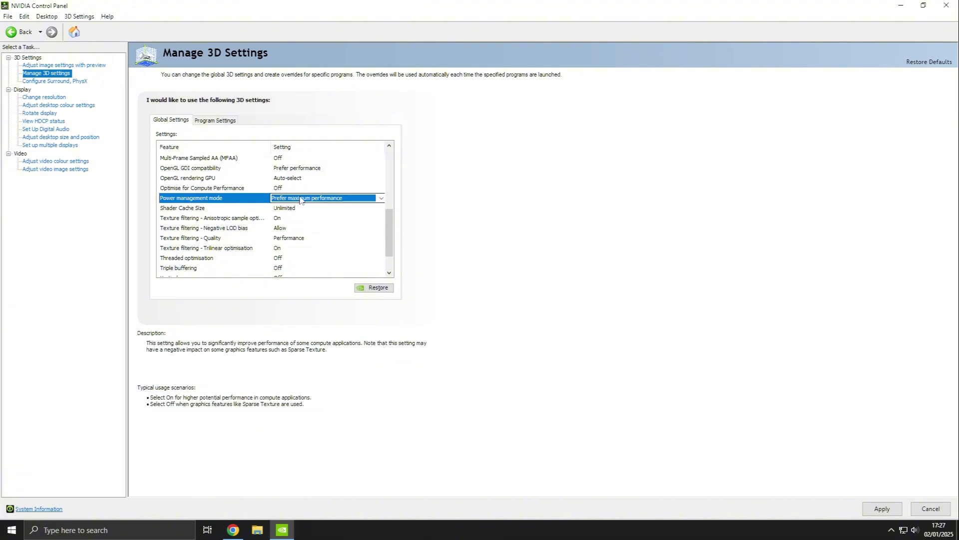
{"action": "left_click", "coordinate": [869, 505]}
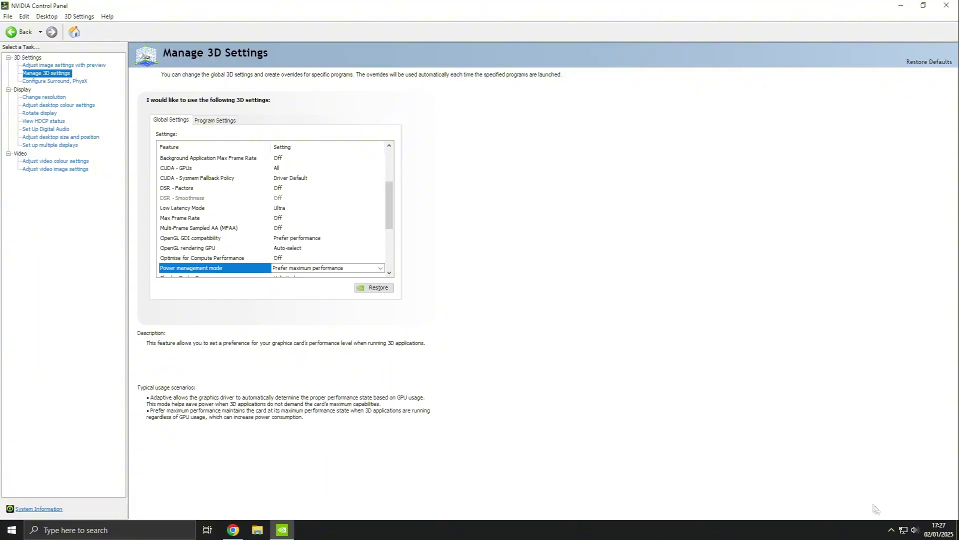
{"action": "left_click", "coordinate": [945, 5]}
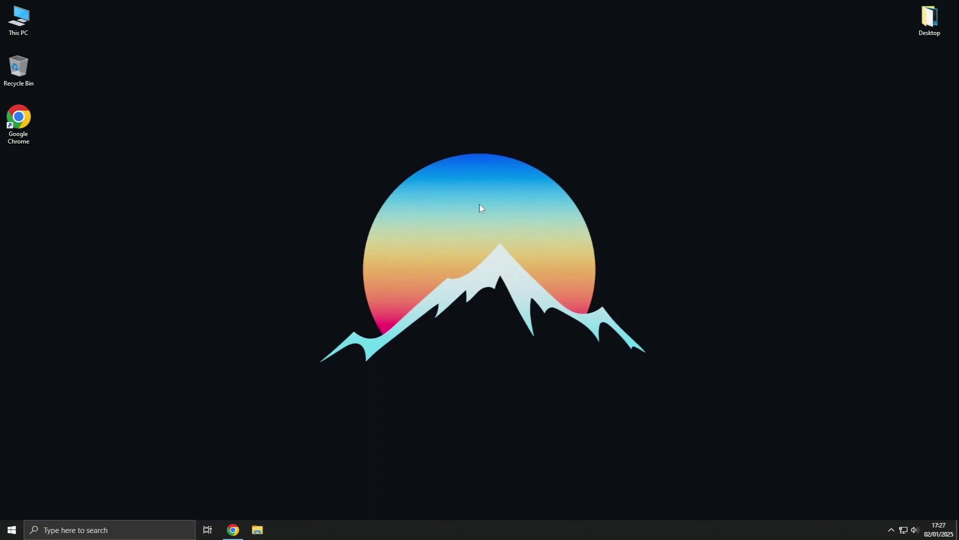
- Search for "view advanced system settings", open System Properties and bring up the Performance Options
{"action": "left_click", "coordinate": [139, 521]}
{"action": "type", "text": "vie"}
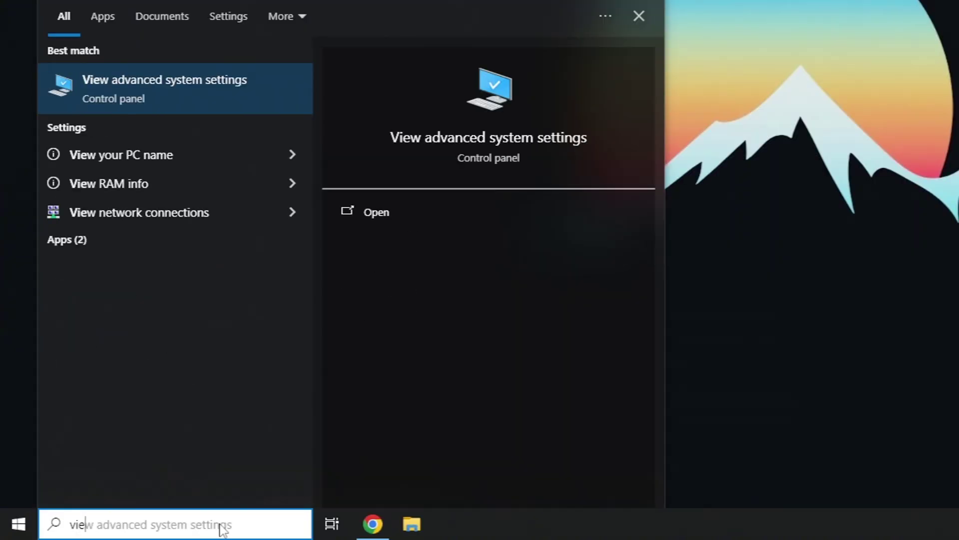
{"action": "type", "text": "w advance"}
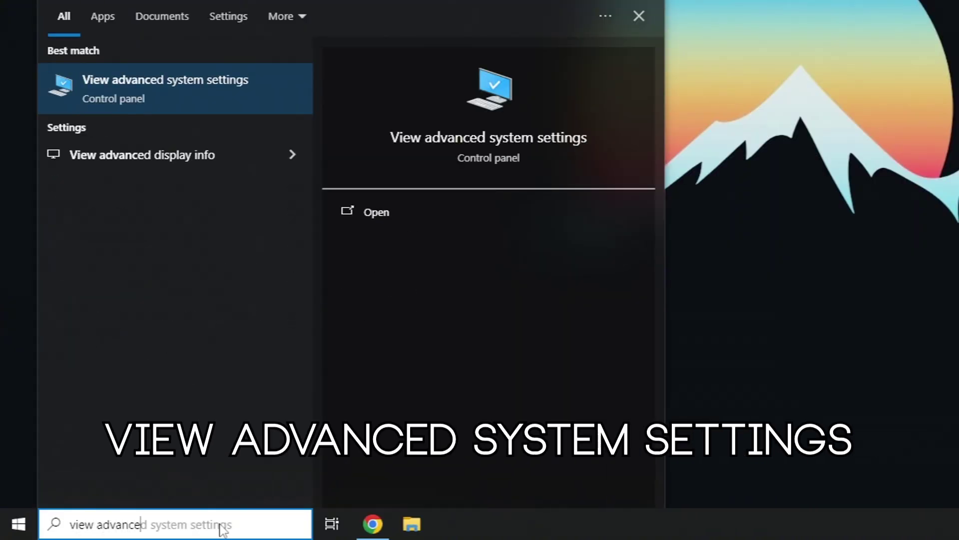
{"action": "type", "text": "d system"}
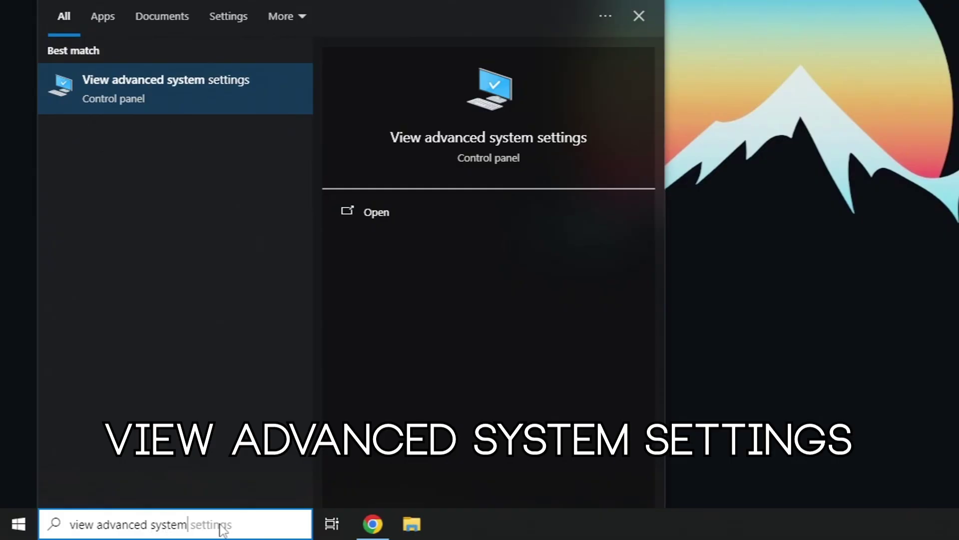
{"action": "type", "text": " settings"}
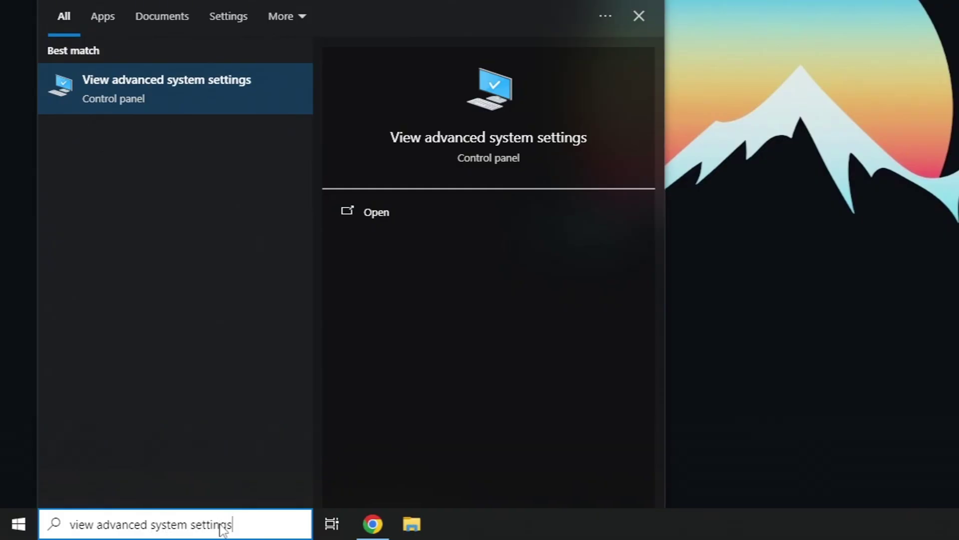
{"action": "left_click", "coordinate": [260, 107]}
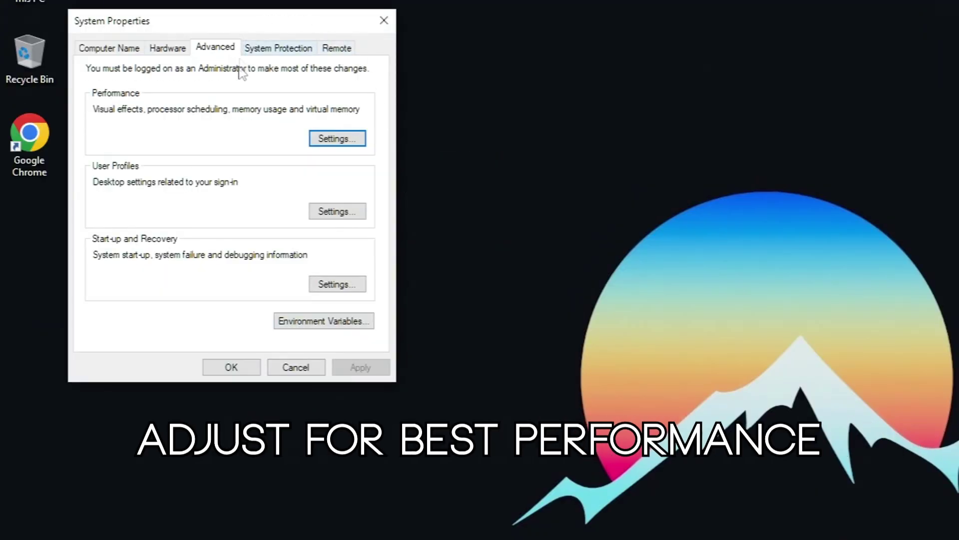
{"action": "left_click", "coordinate": [326, 143]}
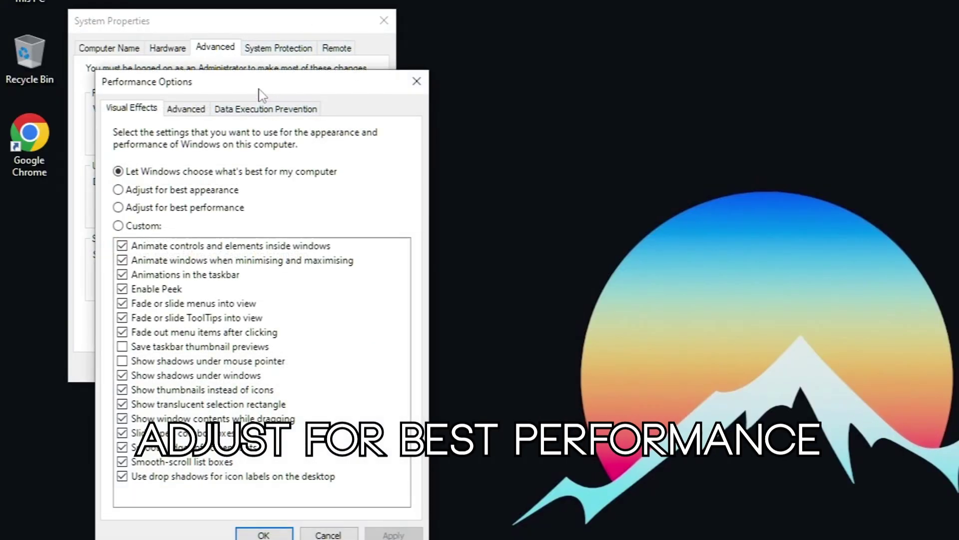
- Set visual effects for best performance, keeping only smooth screen-font edges and thumbnails instead of icons enabled, then apply and close both dialogs
{"action": "left_click_drag", "start_coordinate": [260, 93], "coordinate": [252, 78]}
{"action": "left_click", "coordinate": [109, 194]}
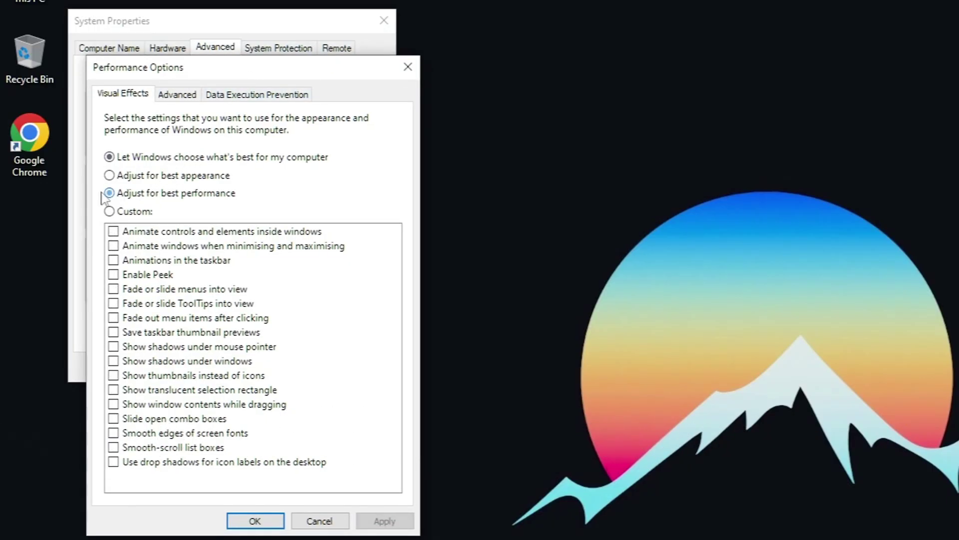
{"action": "left_click", "coordinate": [134, 432]}
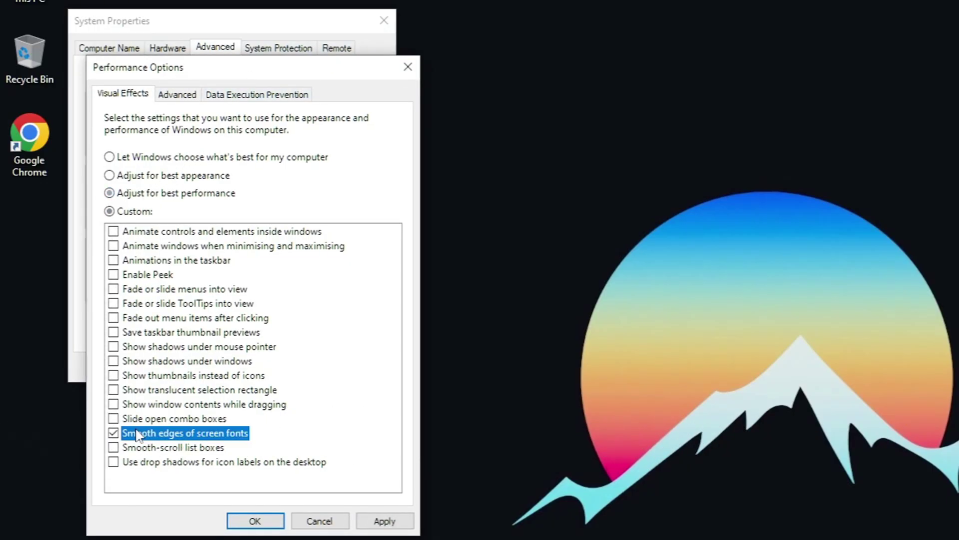
{"action": "left_click", "coordinate": [192, 375]}
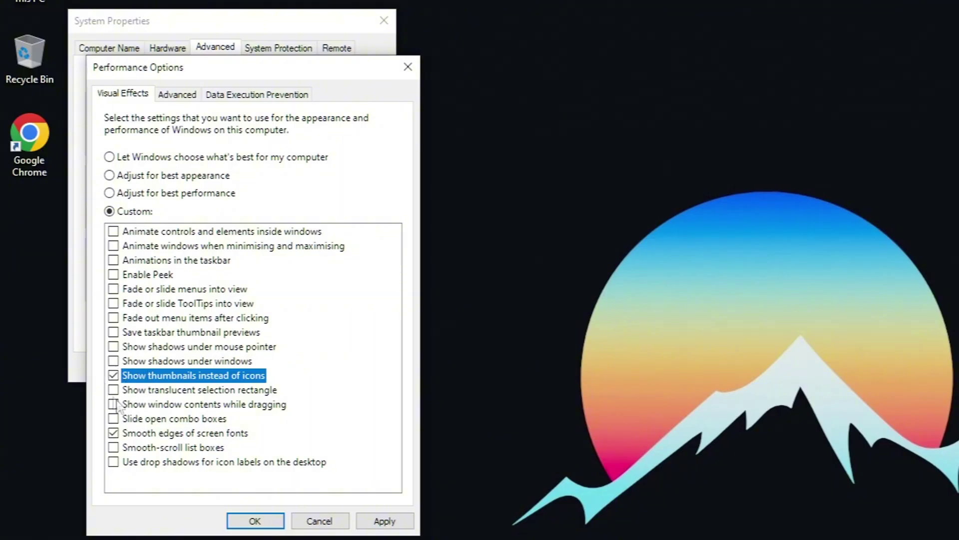
{"action": "left_click", "coordinate": [389, 522]}
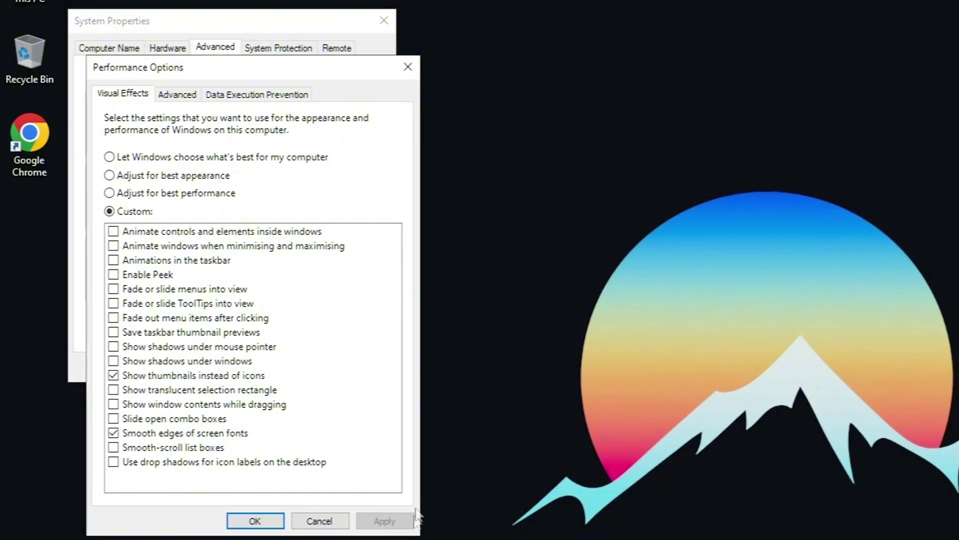
{"action": "left_click", "coordinate": [256, 522]}
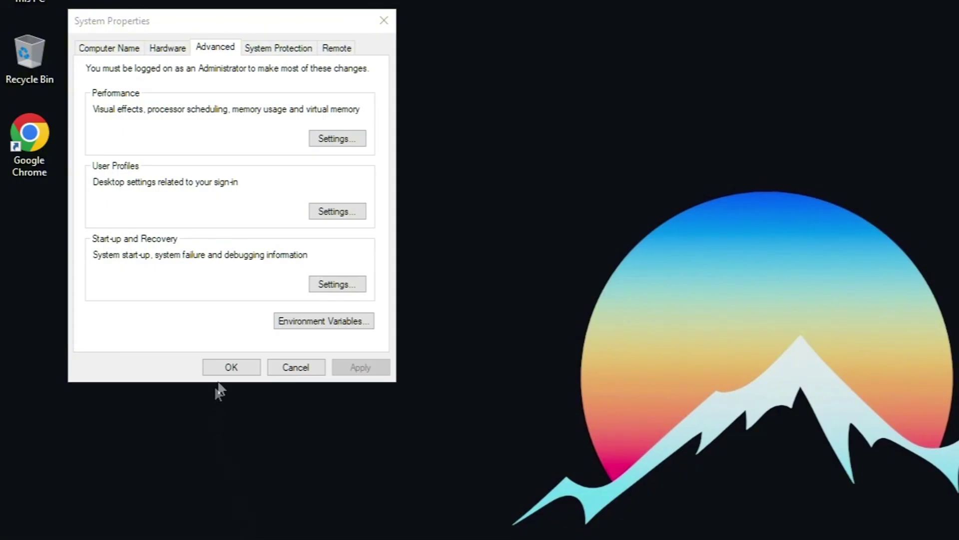
{"action": "left_click", "coordinate": [231, 366]}
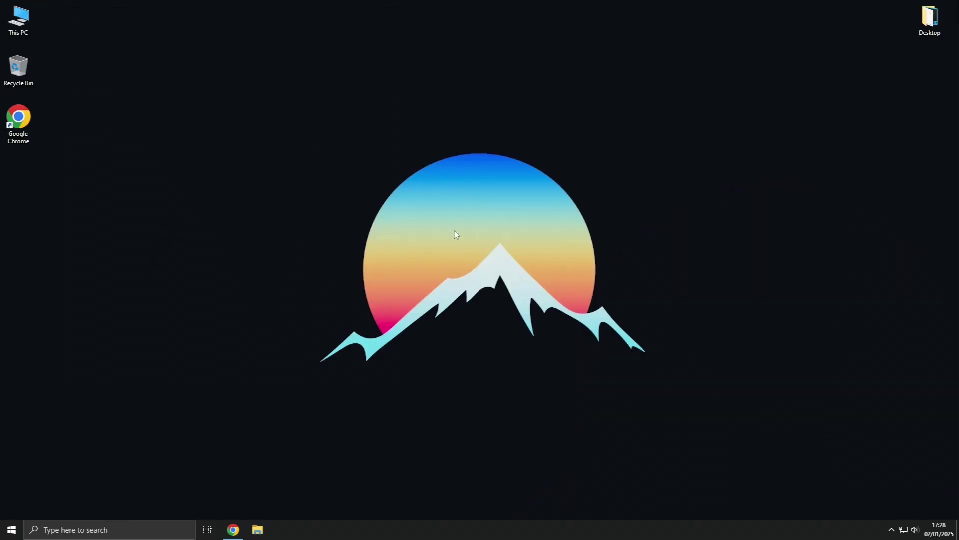
- Search for "clean up", open Disk Clean-up and select the C: drive for scanning
{"action": "left_click", "coordinate": [160, 530]}
{"action": "type", "text": "cle"}
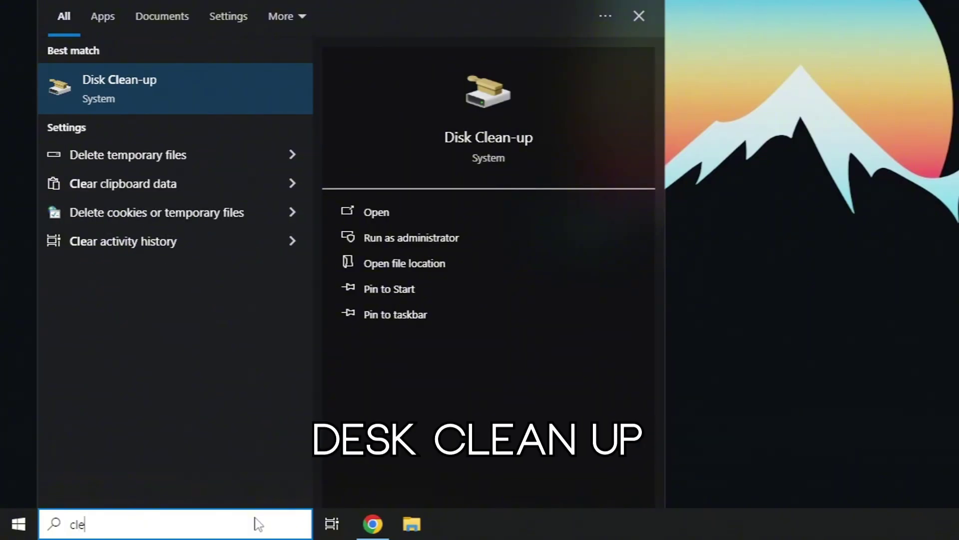
{"action": "type", "text": "an up"}
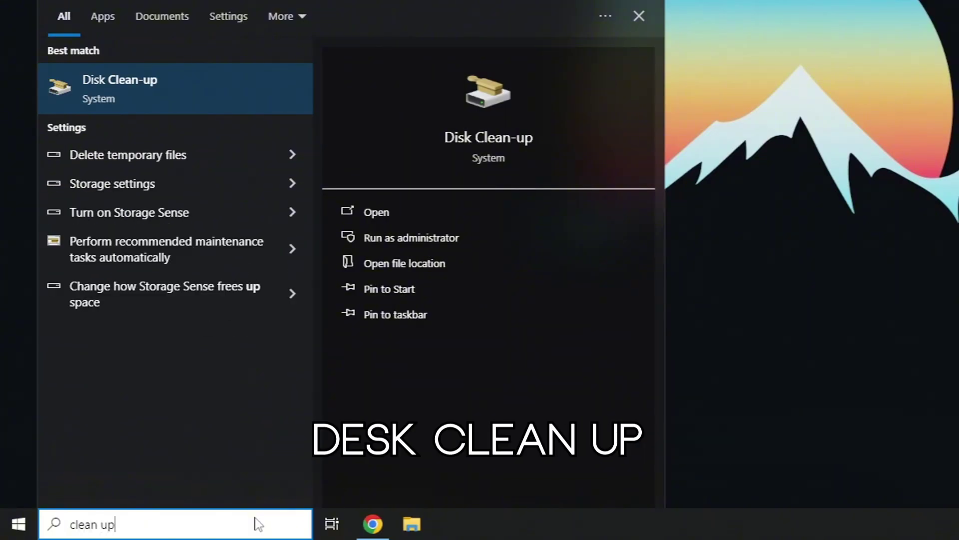
{"action": "left_click", "coordinate": [176, 115]}
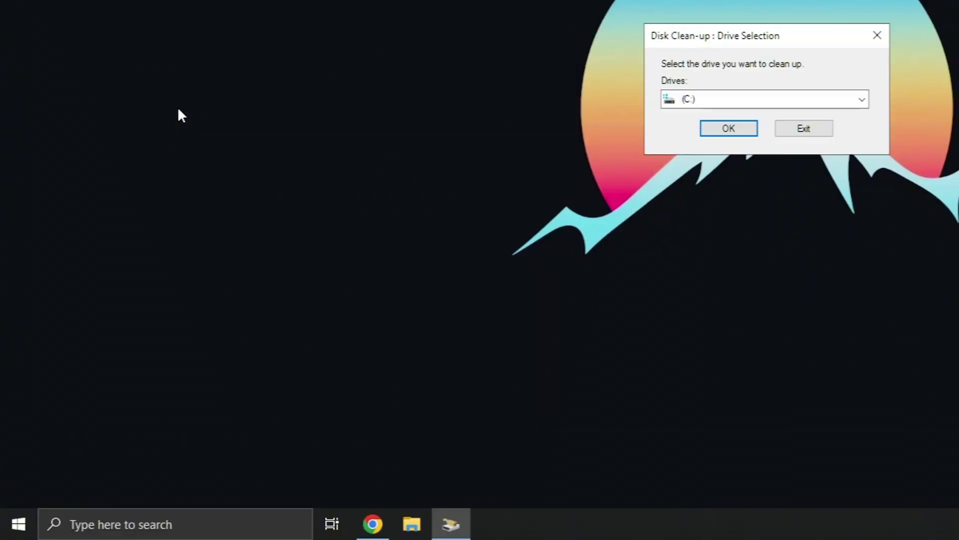
{"action": "left_click", "coordinate": [442, 282]}
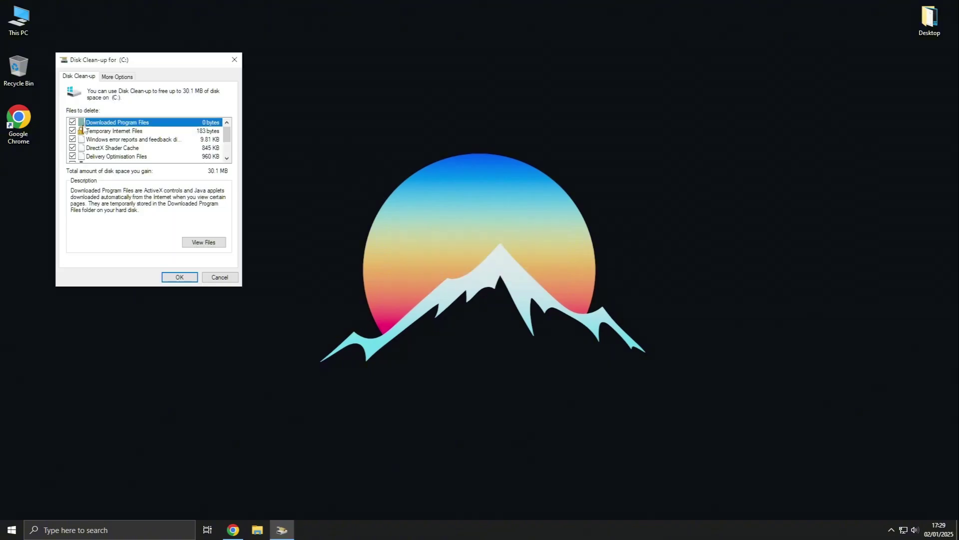
- Review the checked file categories for drive C: and permanently delete those files
{"action": "scroll", "coordinate": [88, 134], "scroll_direction": "down", "scroll_amount": 2}
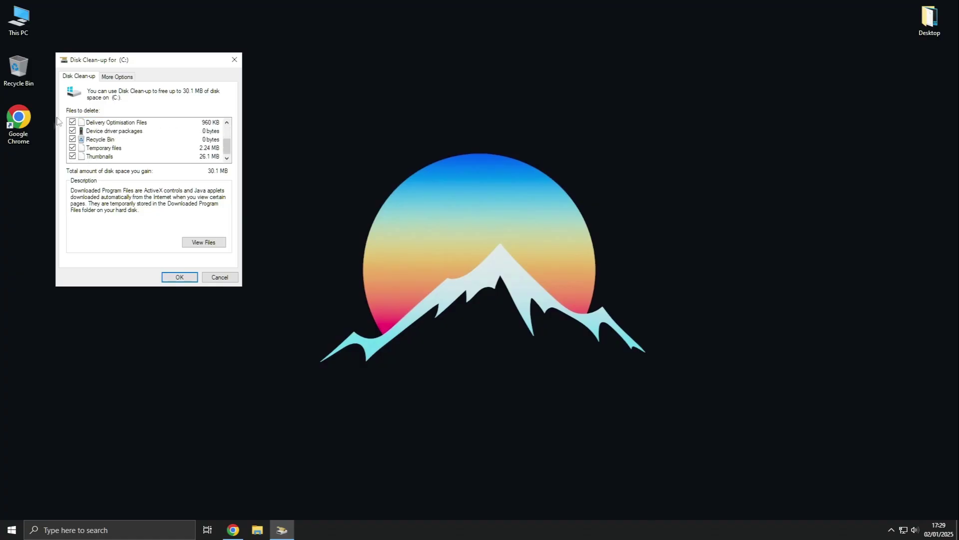
{"action": "left_click", "coordinate": [172, 279]}
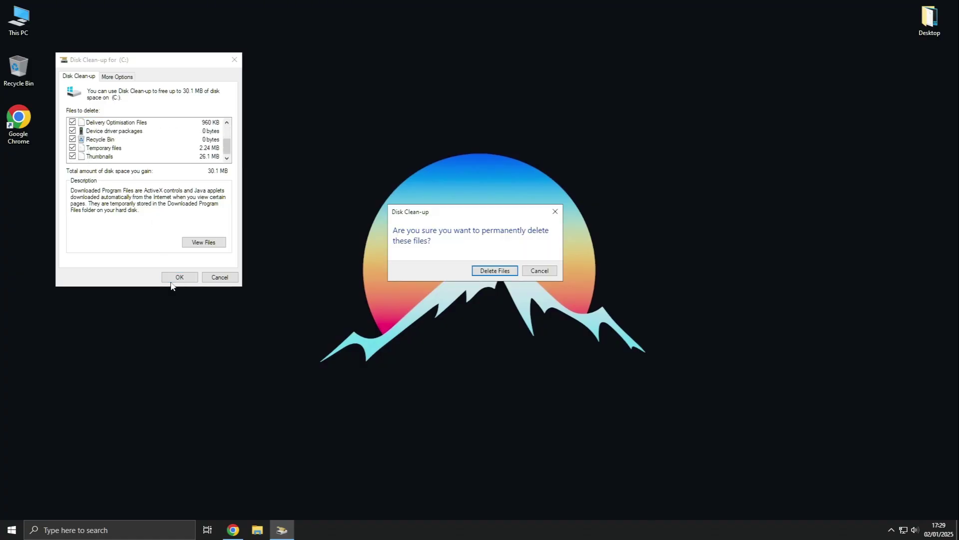
{"action": "left_click", "coordinate": [485, 273]}
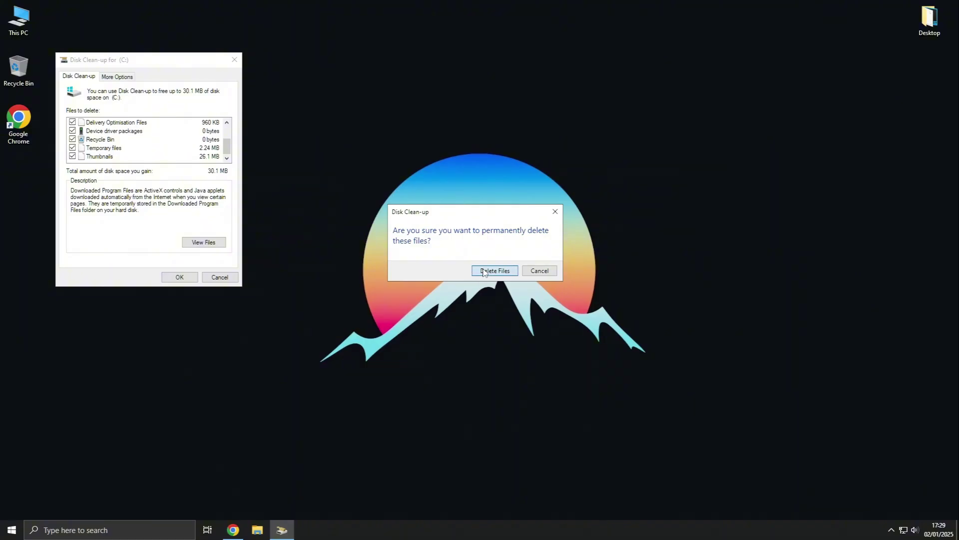